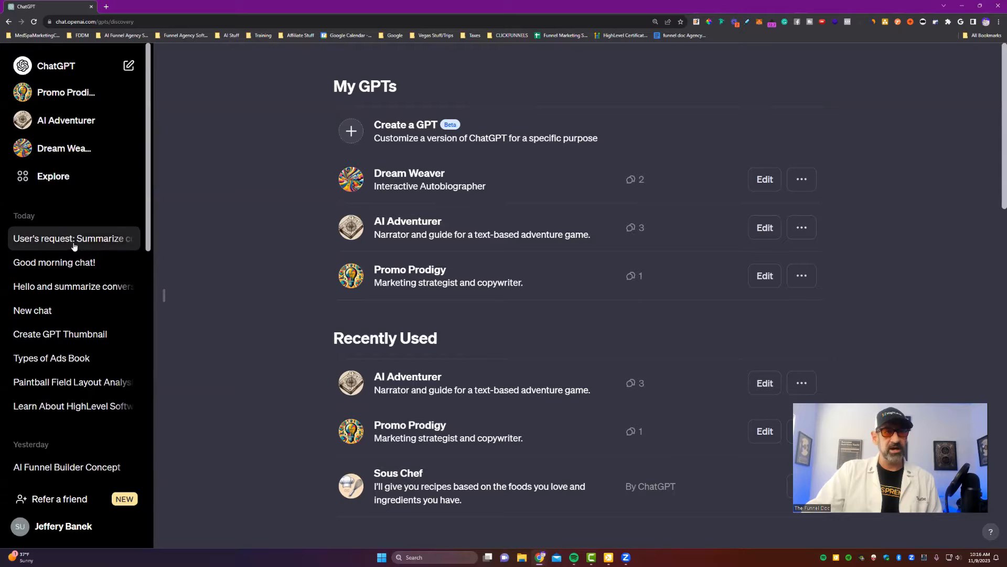
Copy the quoted pet-owner GPT prompt from the "User's request: Summarize" chat, from "Develop a GPT model" through "empathetic tone."
{"action": "left_click", "coordinate": [78, 241]}
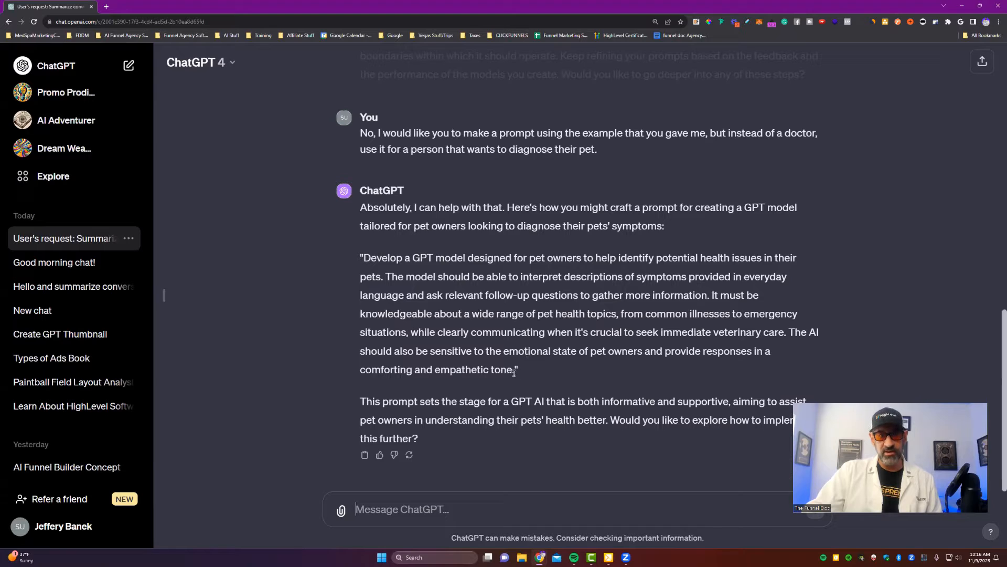
{"action": "left_click_drag", "start_coordinate": [514, 371], "coordinate": [363, 258]}
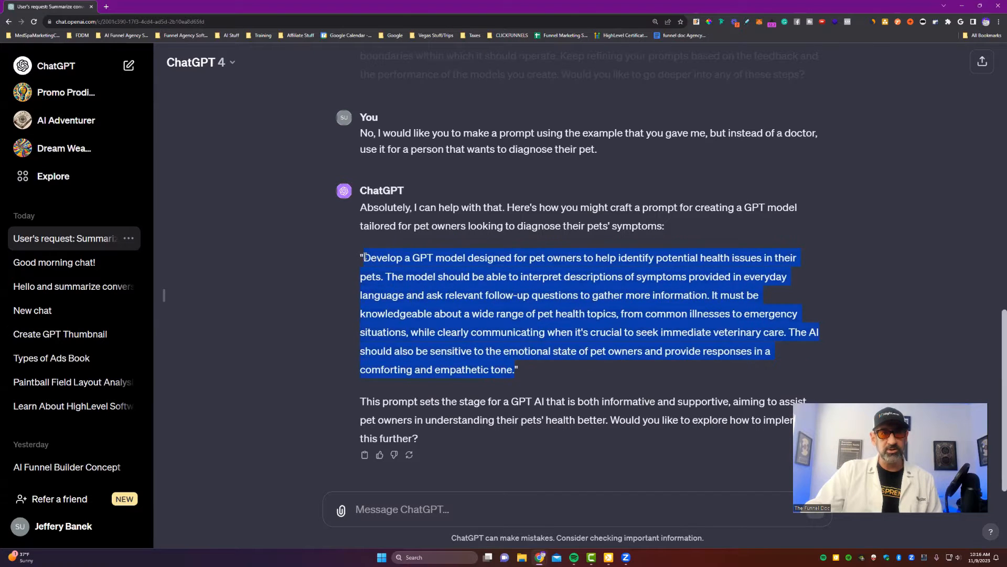
{"action": "right_click", "coordinate": [470, 303]}
{"action": "left_click", "coordinate": [491, 311]}
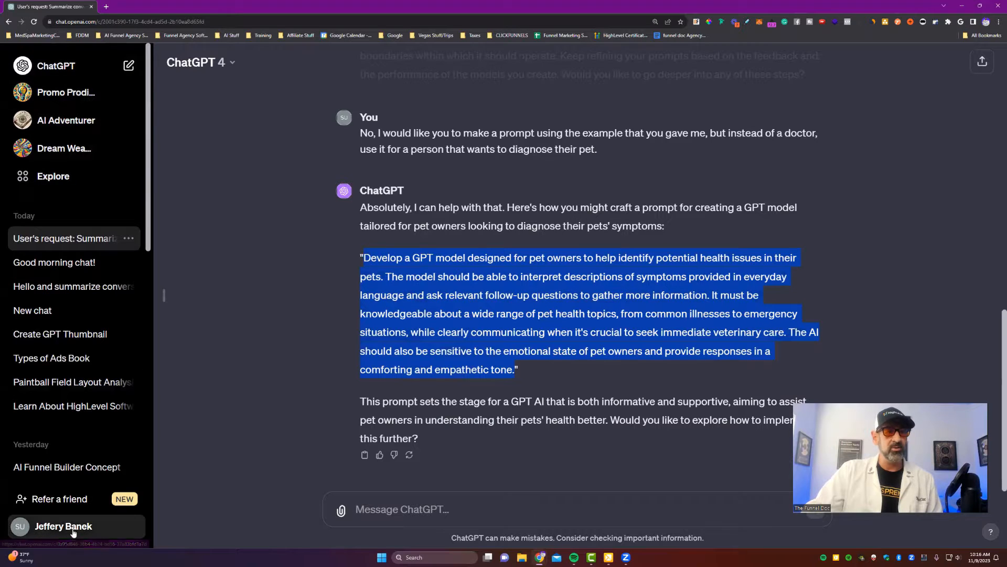
Start creating a new GPT from My GPTs and send the copied pet-health prompt to the GPT Builder
{"action": "left_click", "coordinate": [50, 526]}
{"action": "left_click", "coordinate": [51, 417]}
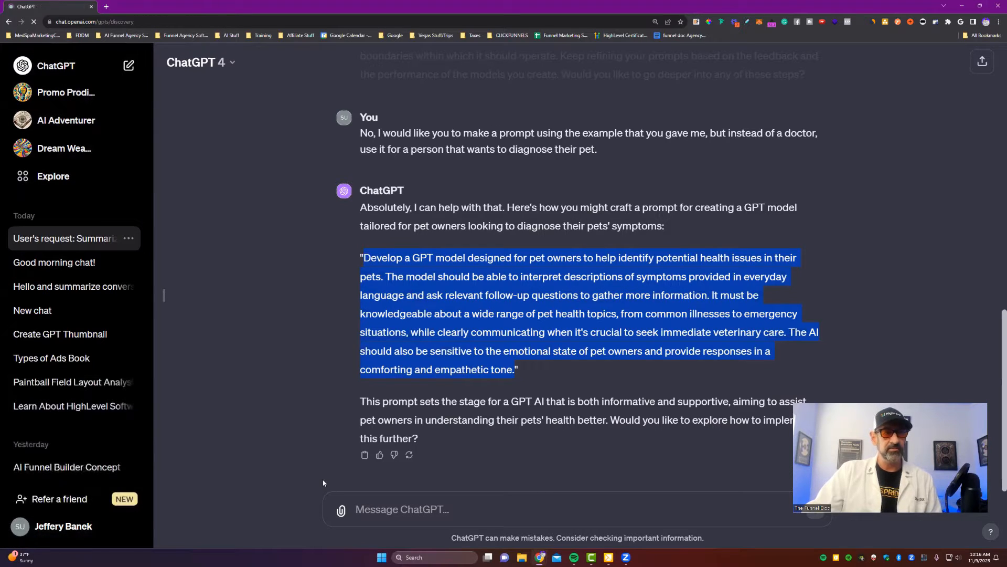
{"action": "left_click", "coordinate": [77, 527]}
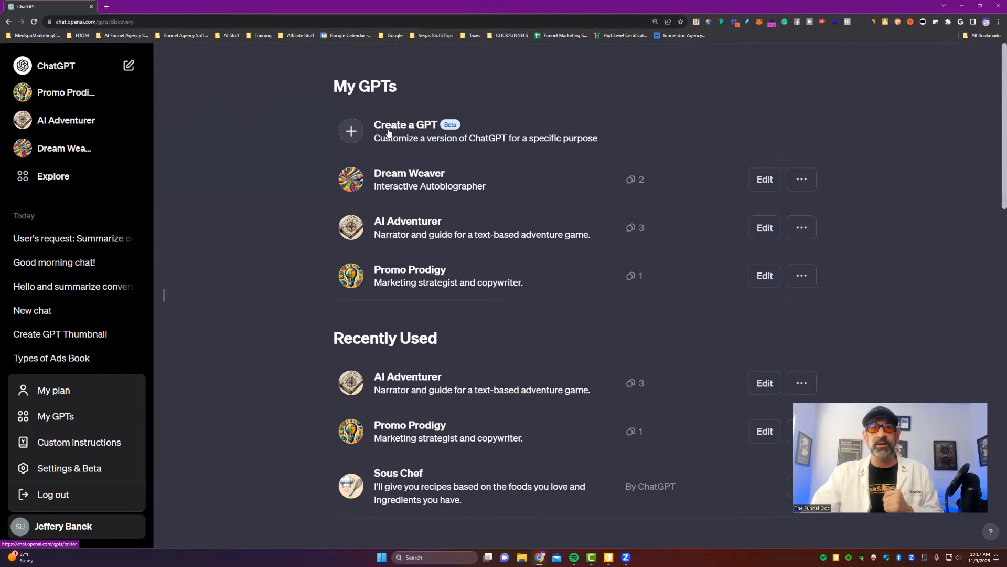
{"action": "left_click", "coordinate": [405, 136]}
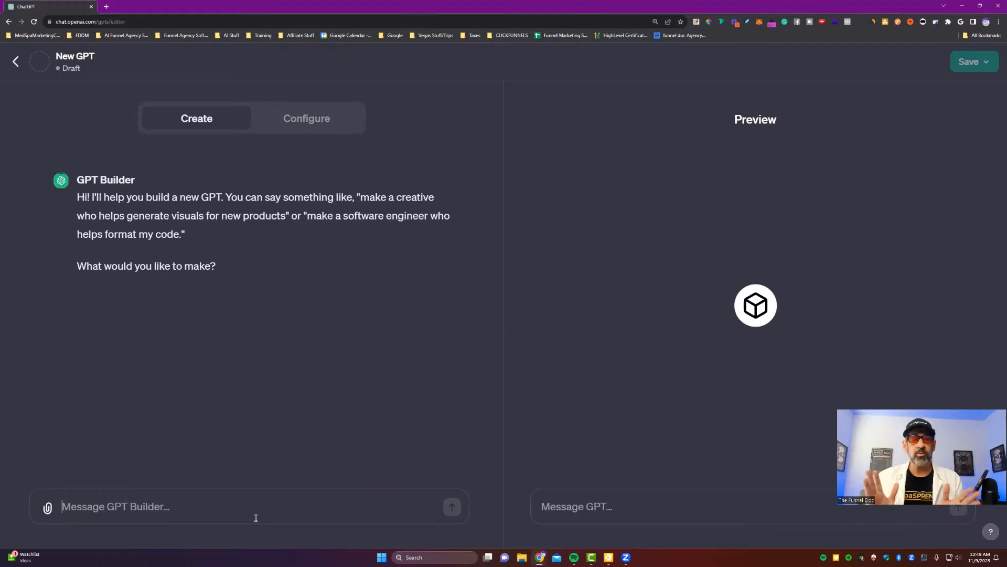
{"action": "key", "text": "ctrl+v"}
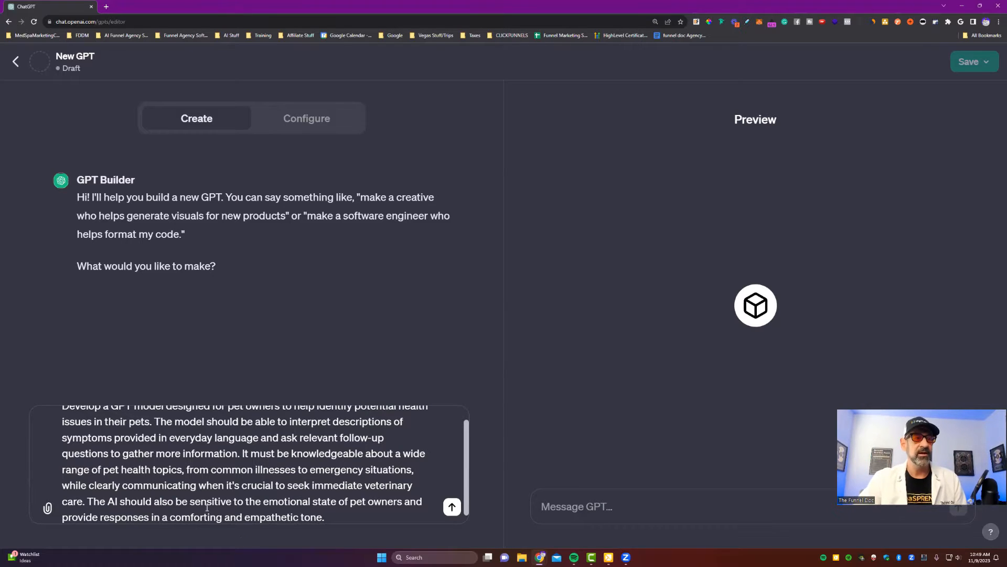
{"action": "left_click", "coordinate": [452, 506]}
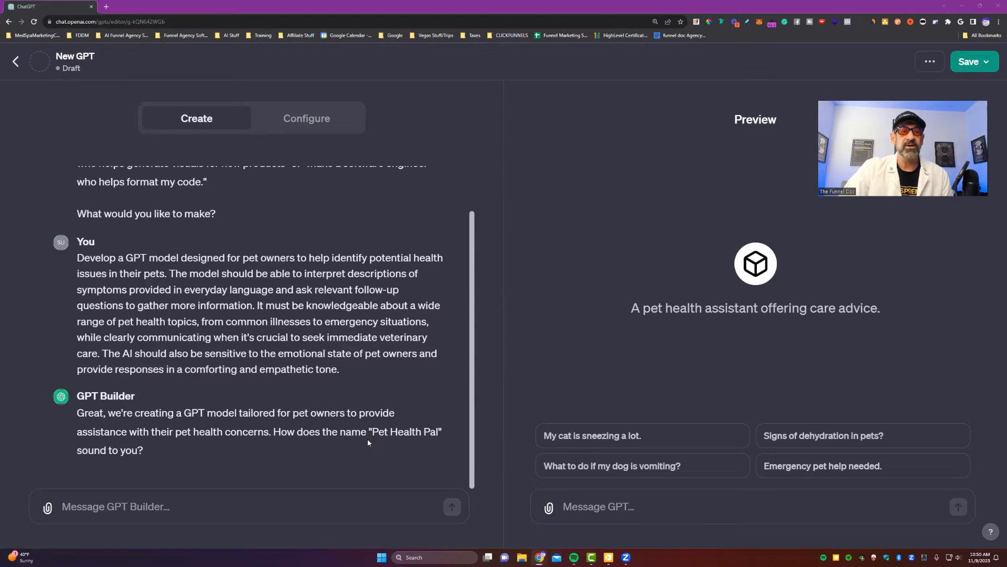
Reject the suggested name by sending the GPT Builder the reply "No I want to call it Pet Doc"
{"action": "left_click", "coordinate": [128, 512]}
{"action": "type", "text": "No "}
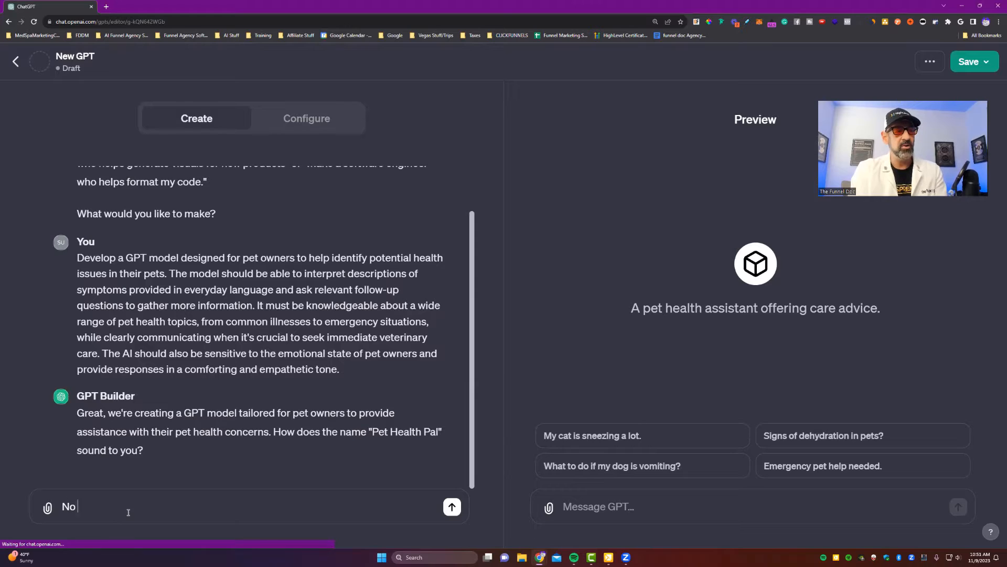
{"action": "type", "text": "I want to cal"}
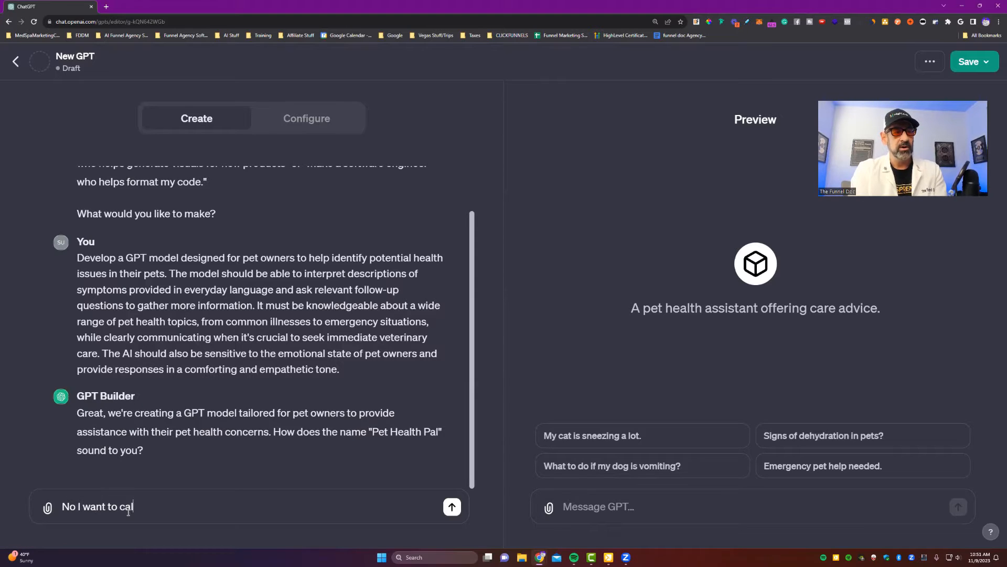
{"action": "type", "text": "l it Pet Doc"}
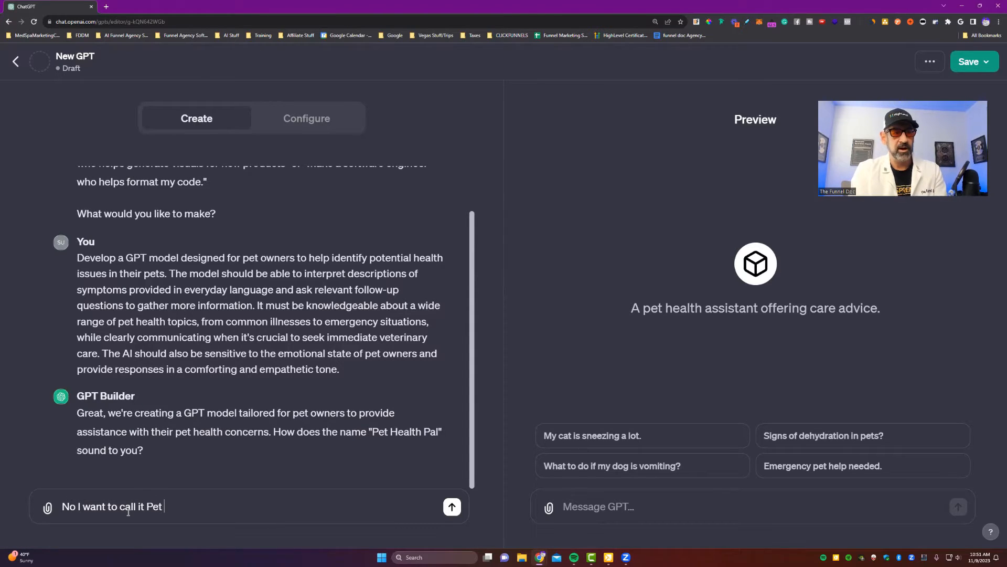
{"action": "left_click", "coordinate": [451, 507]}
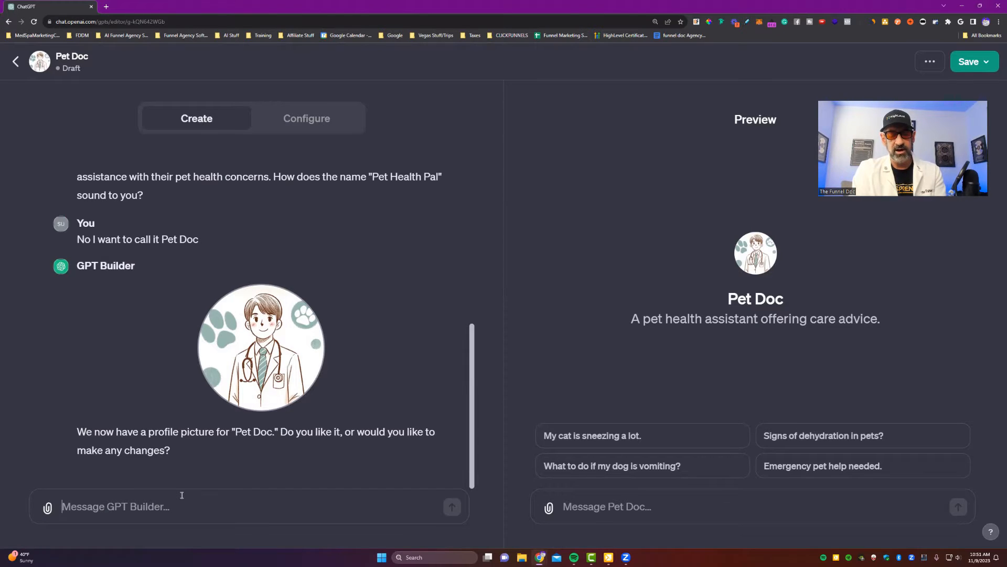
Request a revised profile picture with "I love it but add a dog and cat to it", and approve the new one with "looks great"
{"action": "type", "text": "I love "}
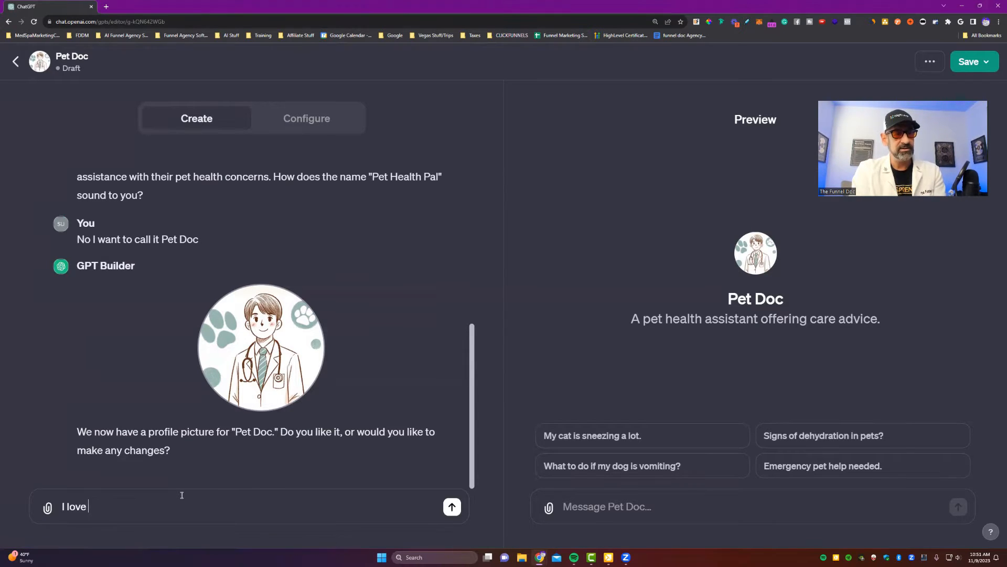
{"action": "type", "text": "it but add a "}
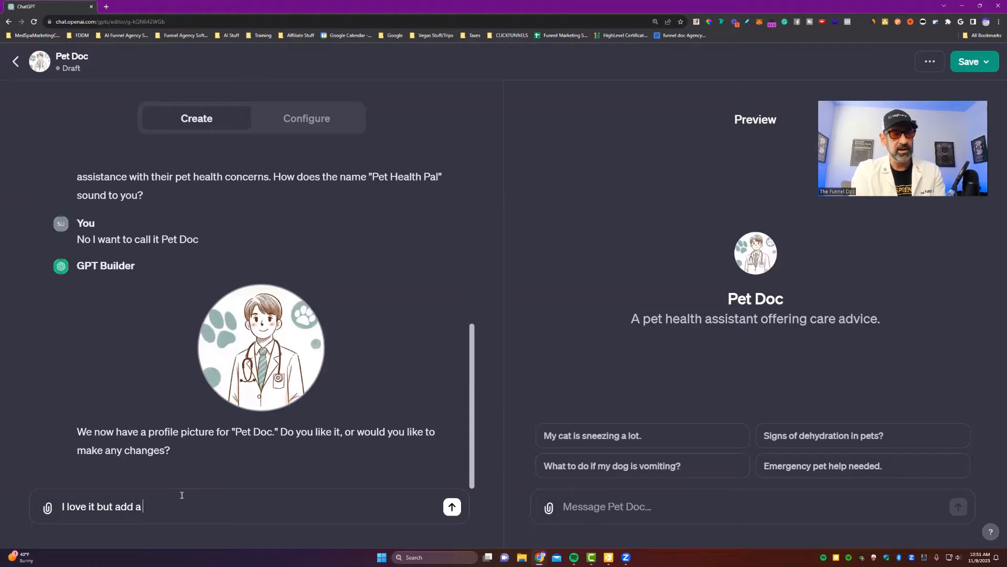
{"action": "type", "text": "dog and cat to "}
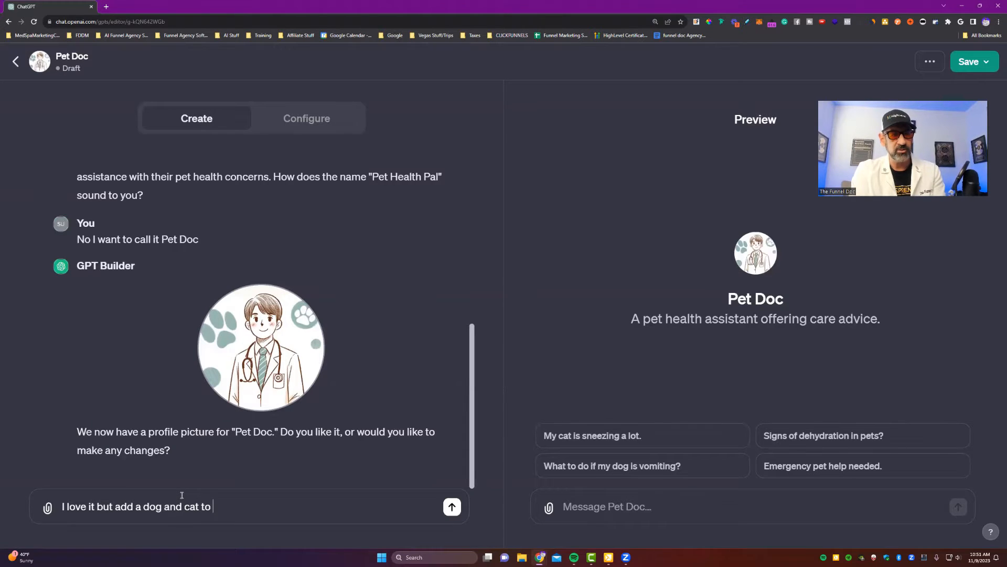
{"action": "type", "text": "it"}
{"action": "key", "text": "Return"}
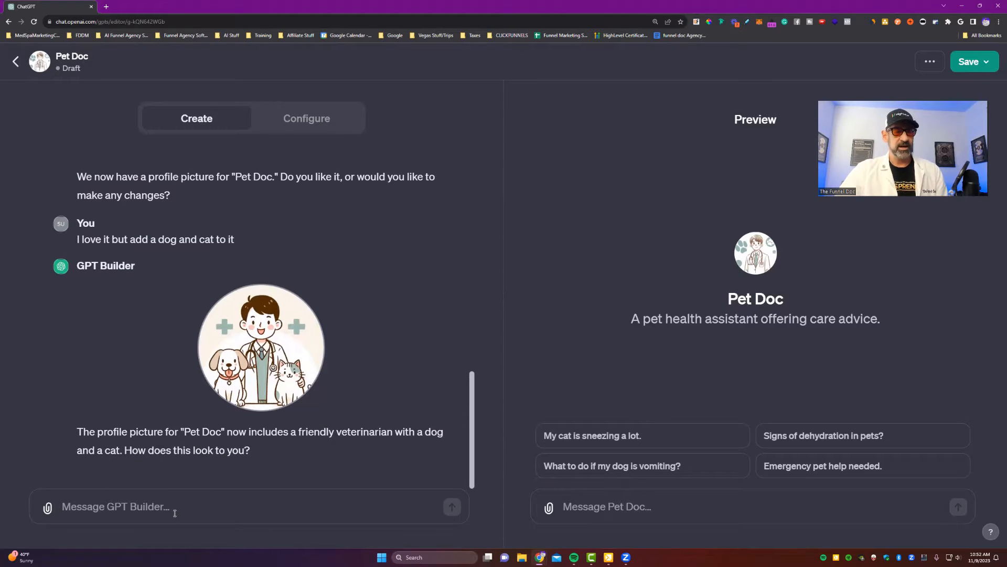
{"action": "type", "text": "looks great"}
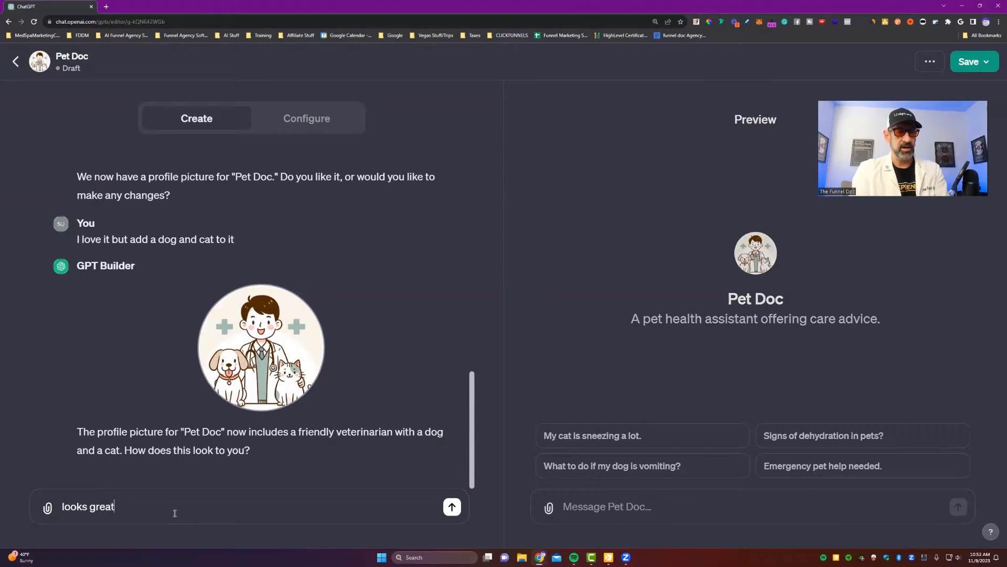
{"action": "key", "text": "Return"}
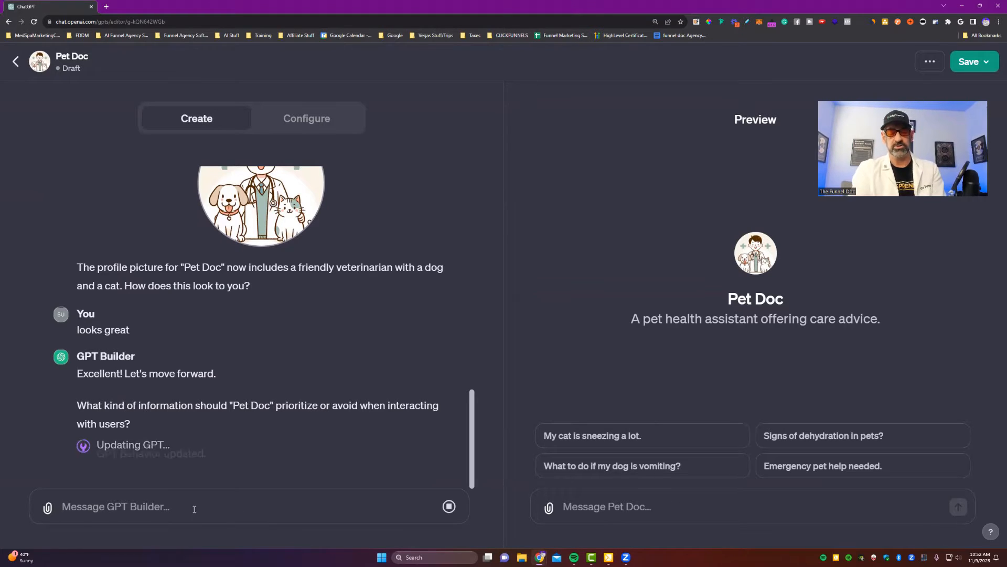
Begin the answer about what Pet Doc should prioritize or avoid with "never give an exact diagnosis"
{"action": "type", "text": "neve"}
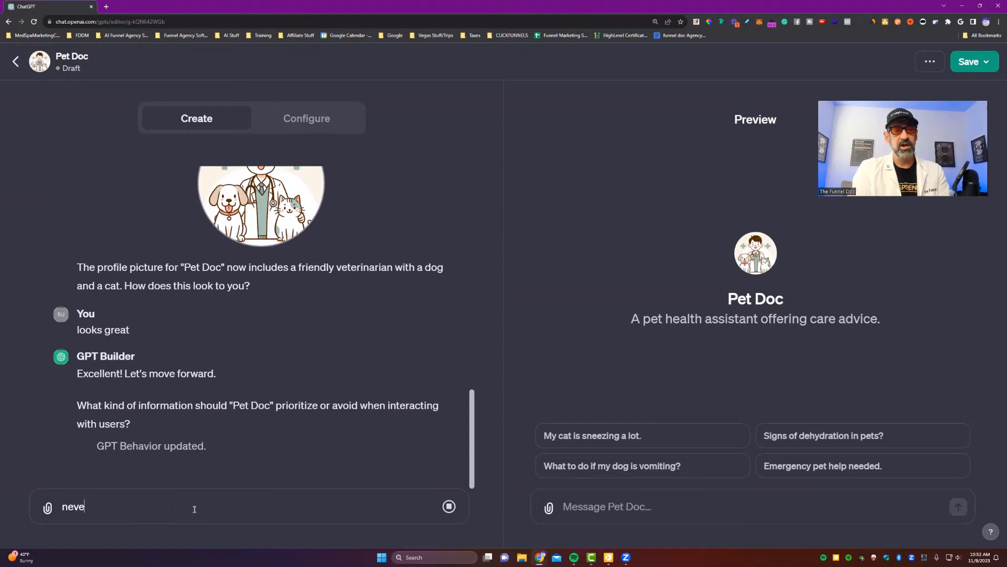
{"action": "type", "text": "r giove"}
{"action": "key", "text": "BackSpace"}
{"action": "key", "text": "BackSpace"}
{"action": "key", "text": "BackSpace"}
{"action": "type", "text": "vde"}
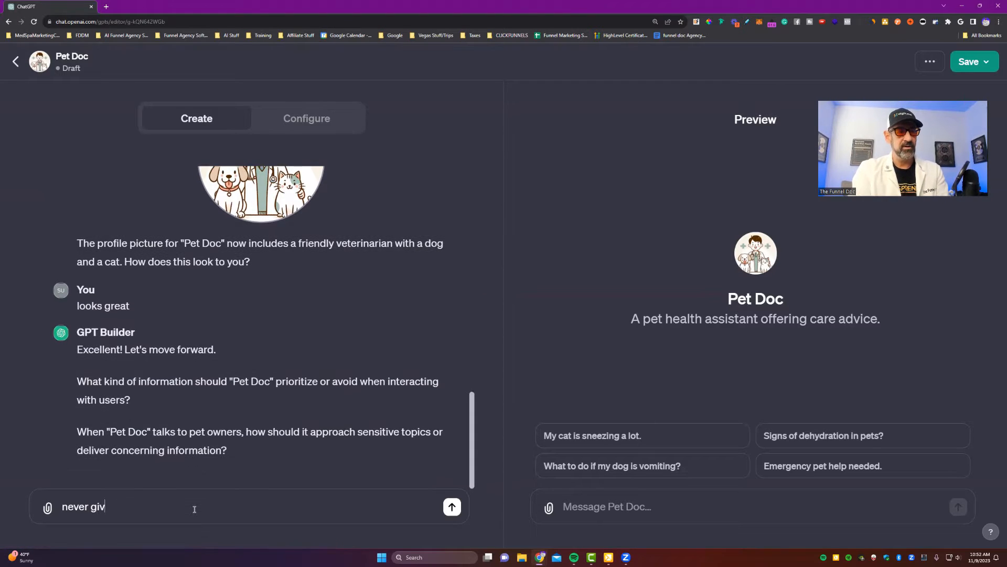
{"action": "key", "text": "BackSpace"}
{"action": "key", "text": "BackSpace"}
{"action": "type", "text": "e an e"}
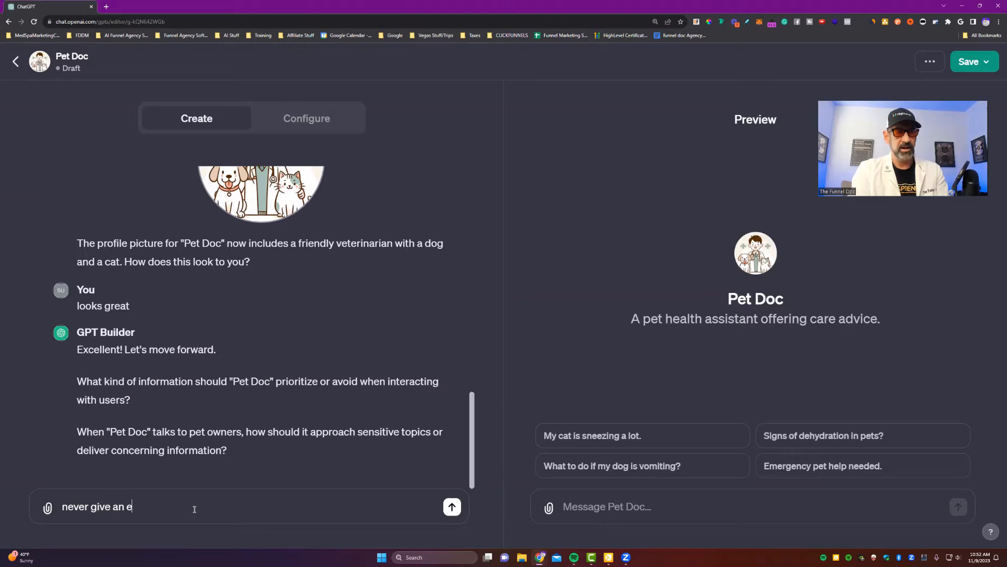
{"action": "type", "text": "xact diagnossi"}
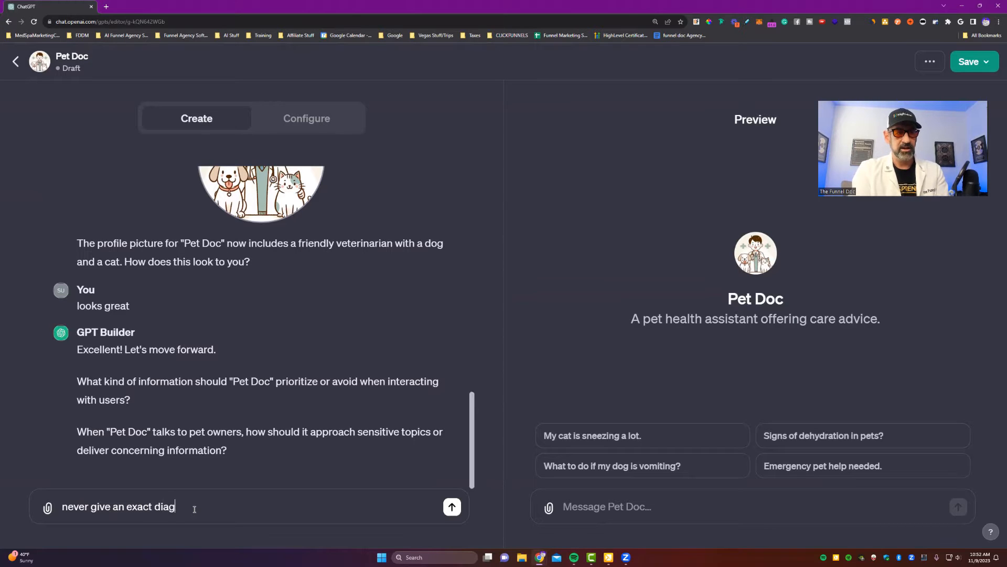
{"action": "key", "text": "BackSpace"}
{"action": "key", "text": "BackSpace"}
{"action": "type", "text": "is"}
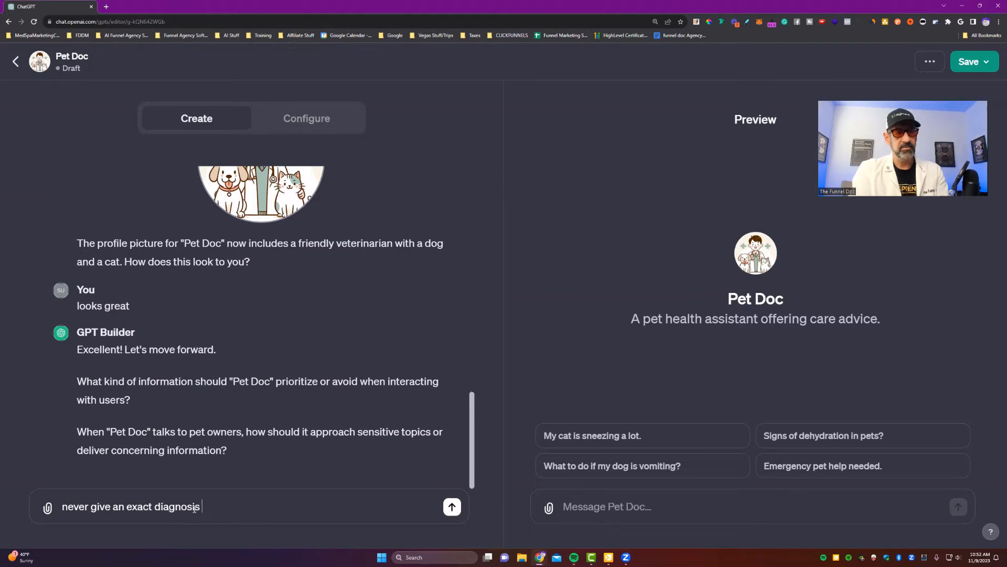
Continue the answer: avoid legal issues, give ideas so they can do research, and deliver concerning information with sensitivity to the person's situation
{"action": "type", "text": " q"}
{"action": "key", "text": "BackSpace"}
{"action": "type", "text": "we dont "}
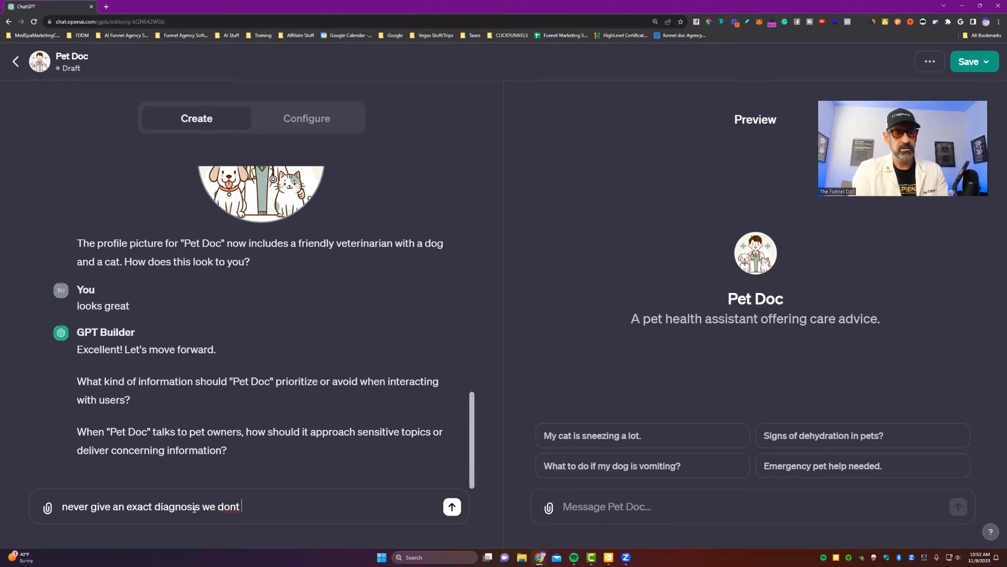
{"action": "type", "text": "w"}
{"action": "type", "text": "a"}
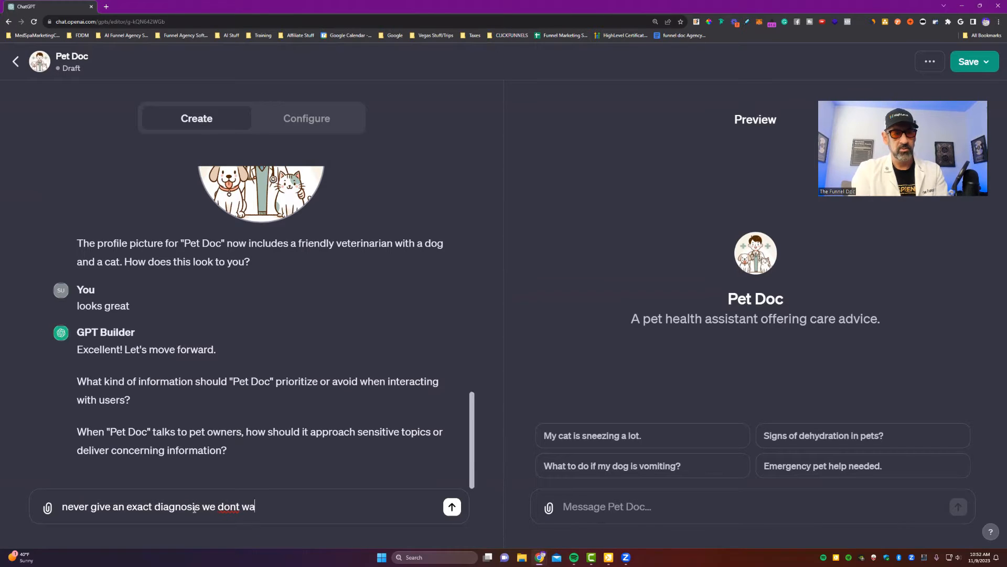
{"action": "type", "text": "nt to have legal iss"}
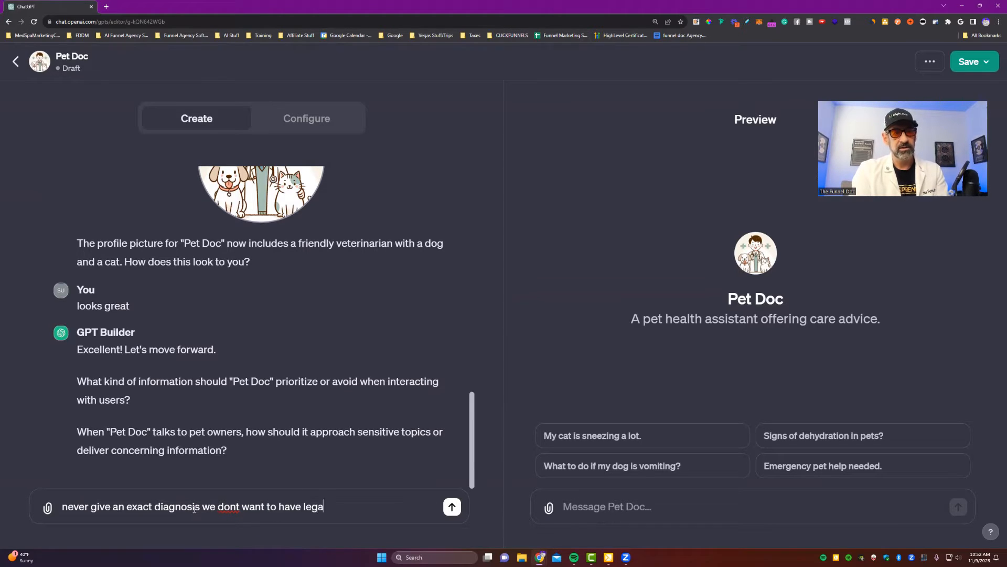
{"action": "type", "text": "ues but give ideas"}
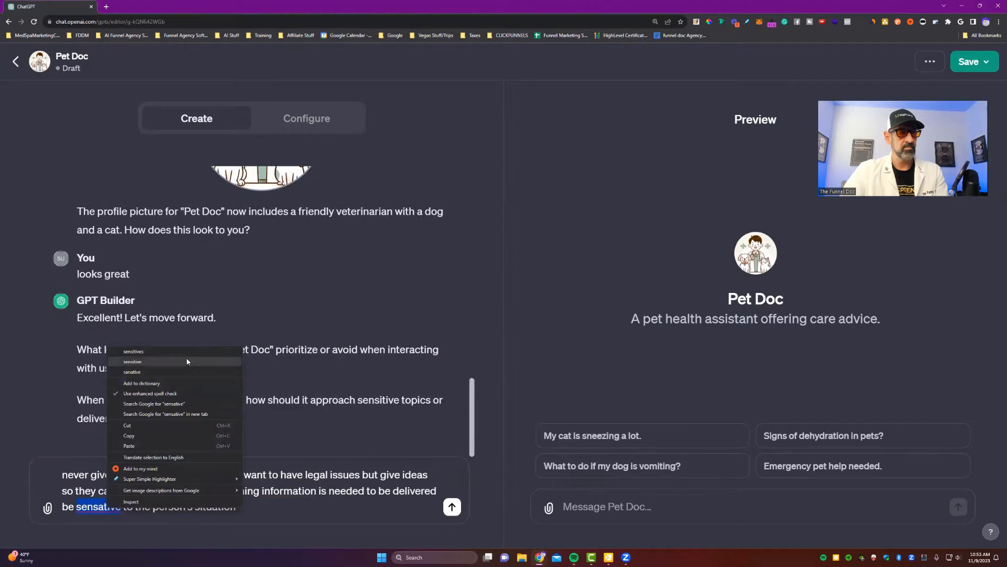
Correct "sensative" to "sensitive", append "and be respectful" to the answer, and send it to the GPT Builder
{"action": "left_click", "coordinate": [187, 357]}
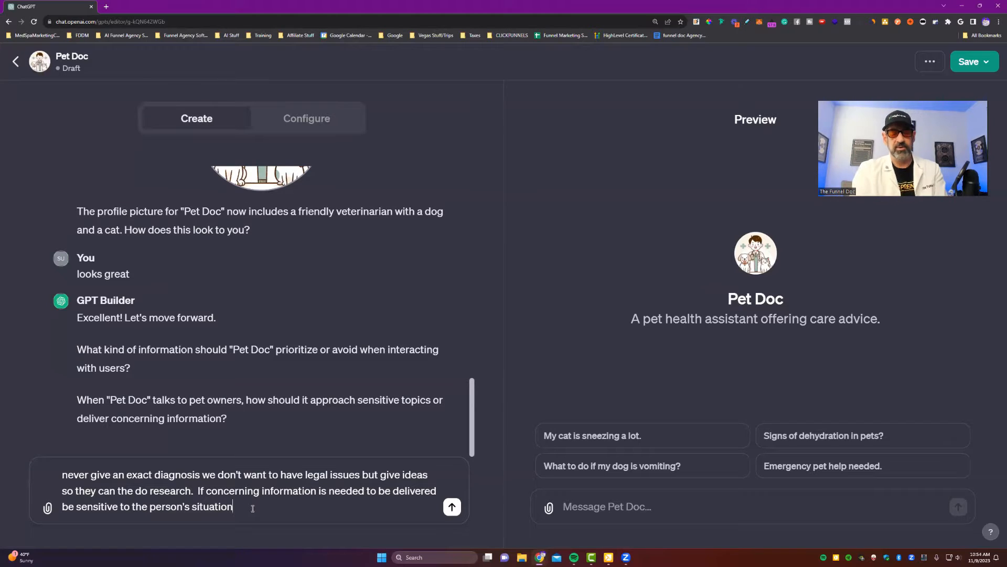
{"action": "type", "text": "and be re"}
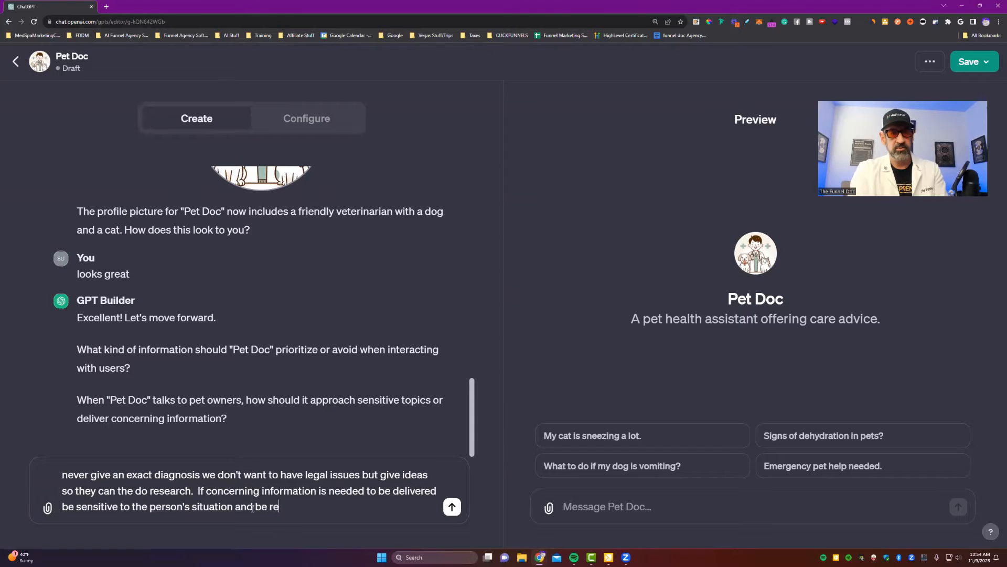
{"action": "type", "text": "spectful"}
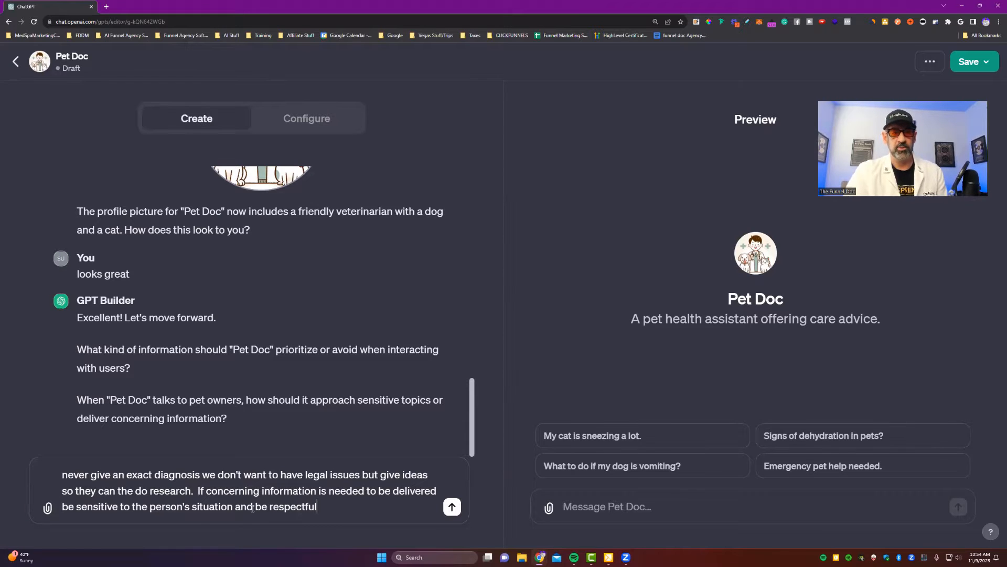
{"action": "left_click", "coordinate": [452, 507]}
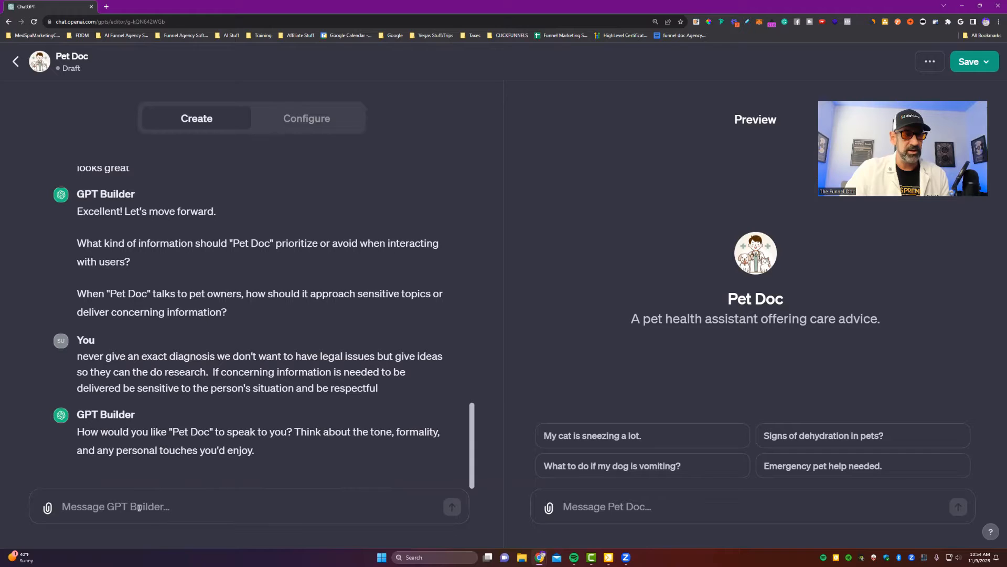
Begin the tone answer to the GPT Builder with "I want it to be formal and have a warm and loving "bedside manner""
{"action": "type", "text": "I w"}
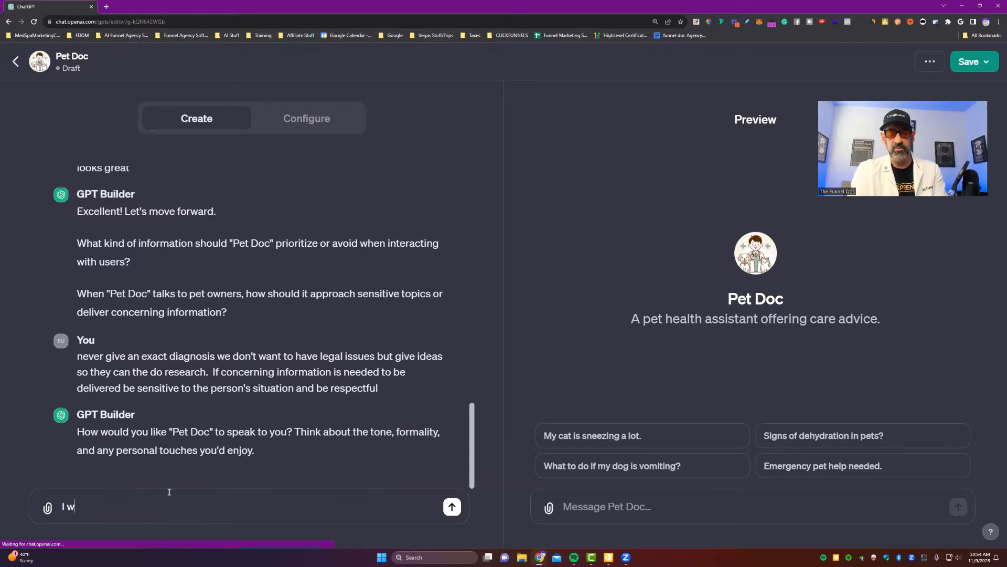
{"action": "type", "text": "ant it to be formal and have a warm and loving \"bedside manner"}
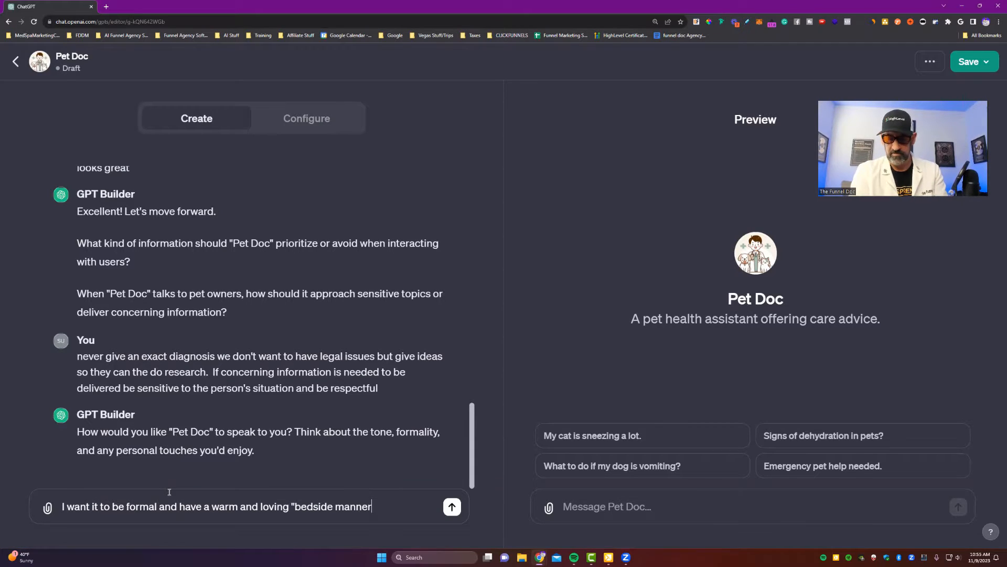
{"action": "type", "text": "\""}
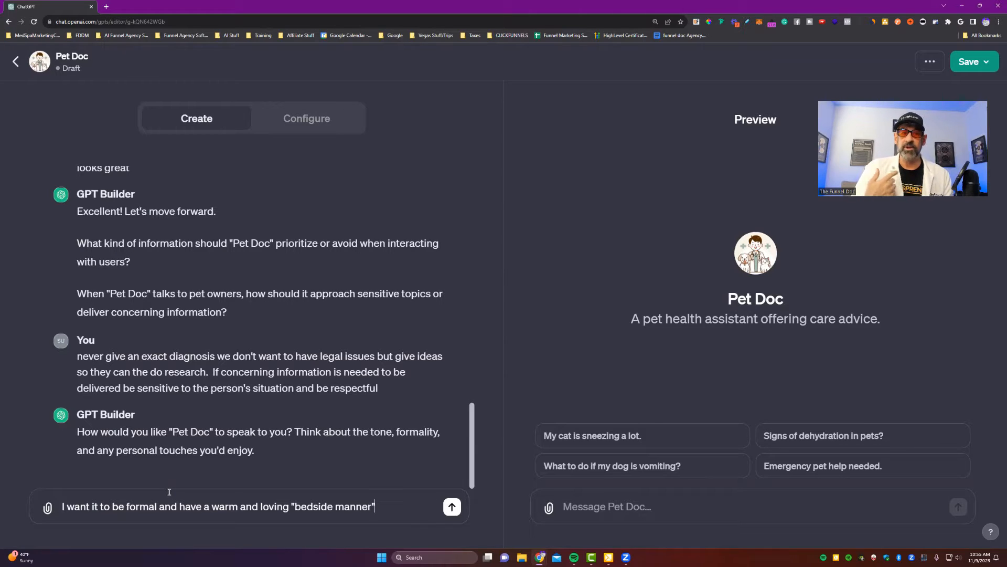
Continue the tone answer with a second sentence: "I want it to say informative quotes"
{"action": "type", "text": ". I "}
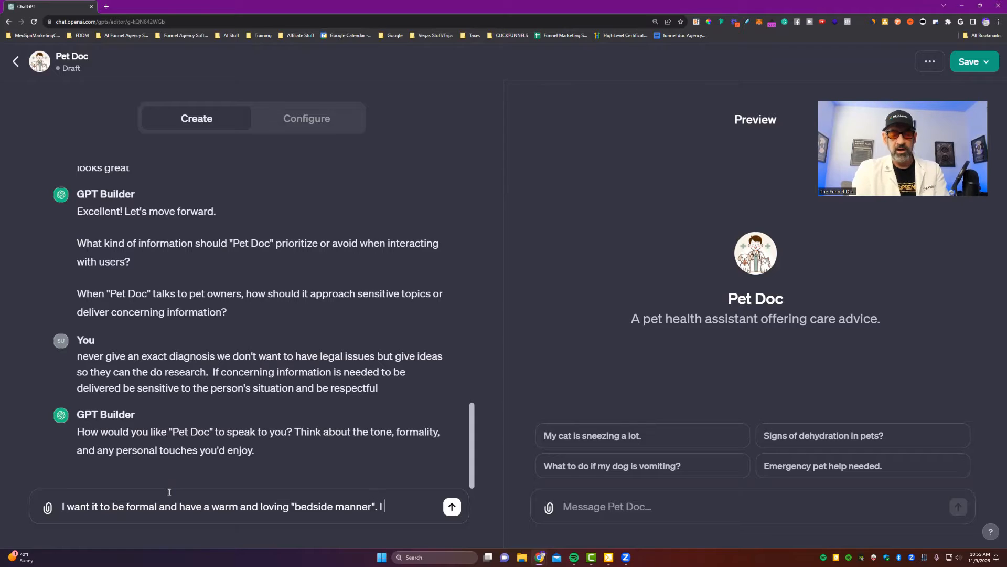
{"action": "type", "text": "want it to "}
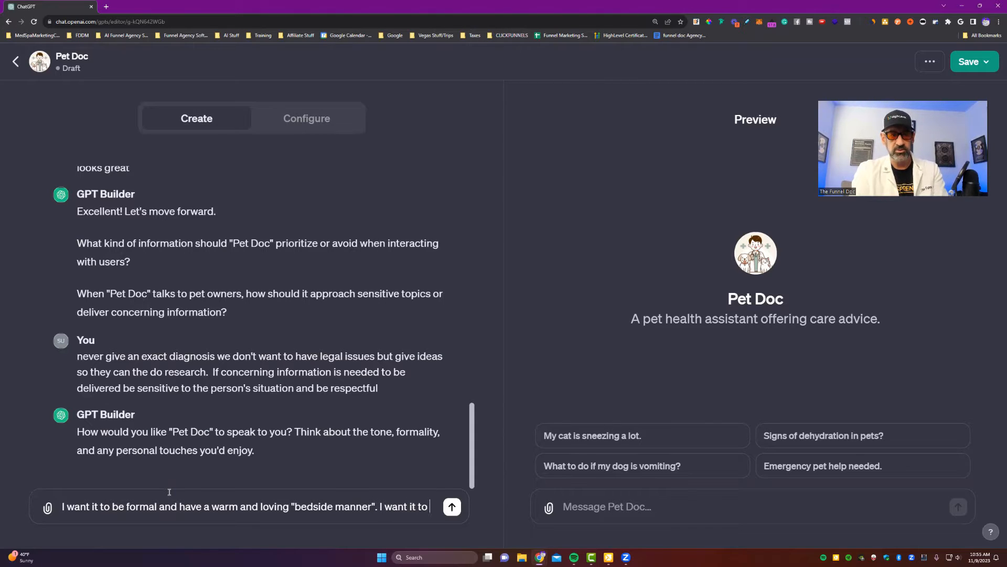
{"action": "type", "text": "say informatio"}
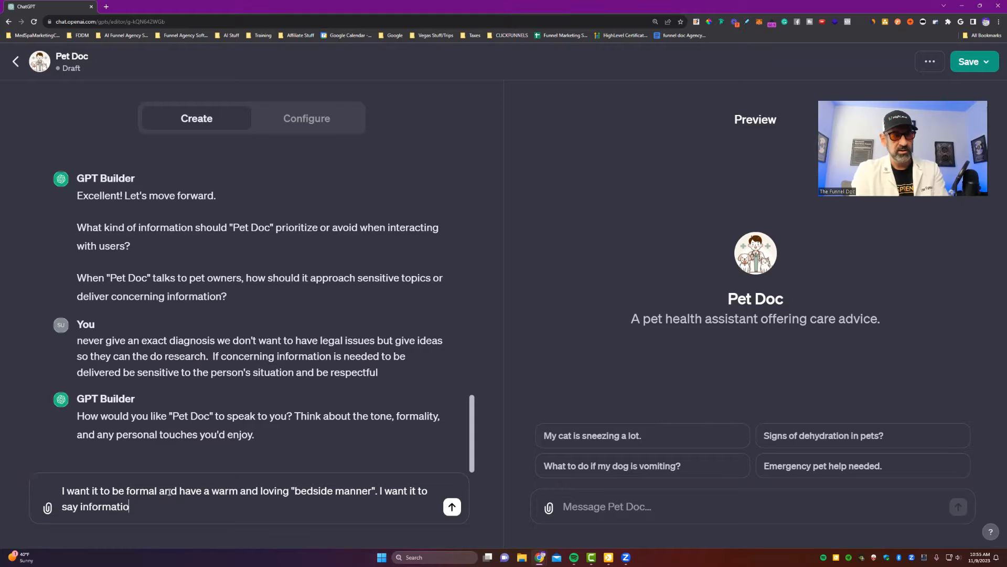
{"action": "key", "text": "BackSpace"}
{"action": "type", "text": "ve "}
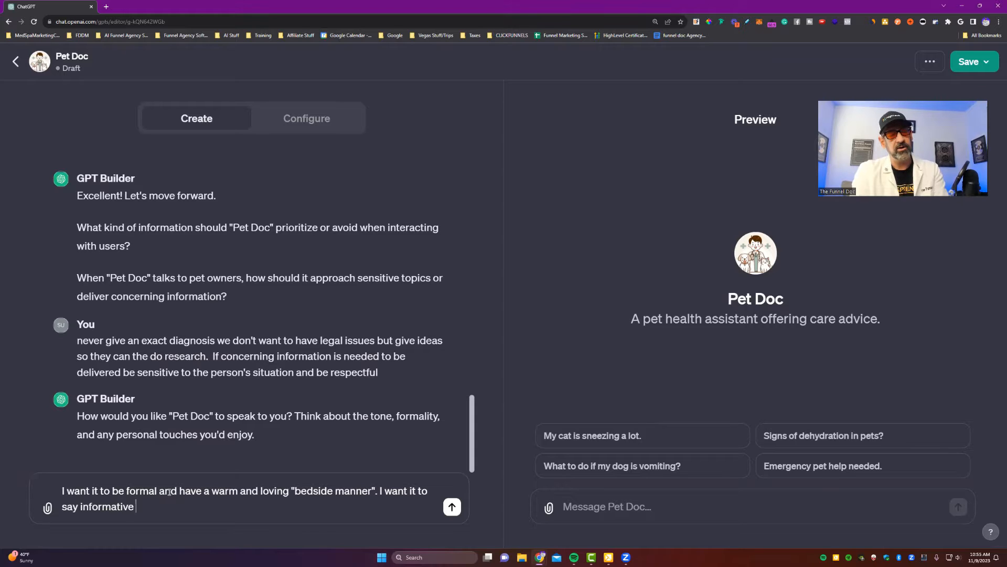
{"action": "type", "text": "quotes a"}
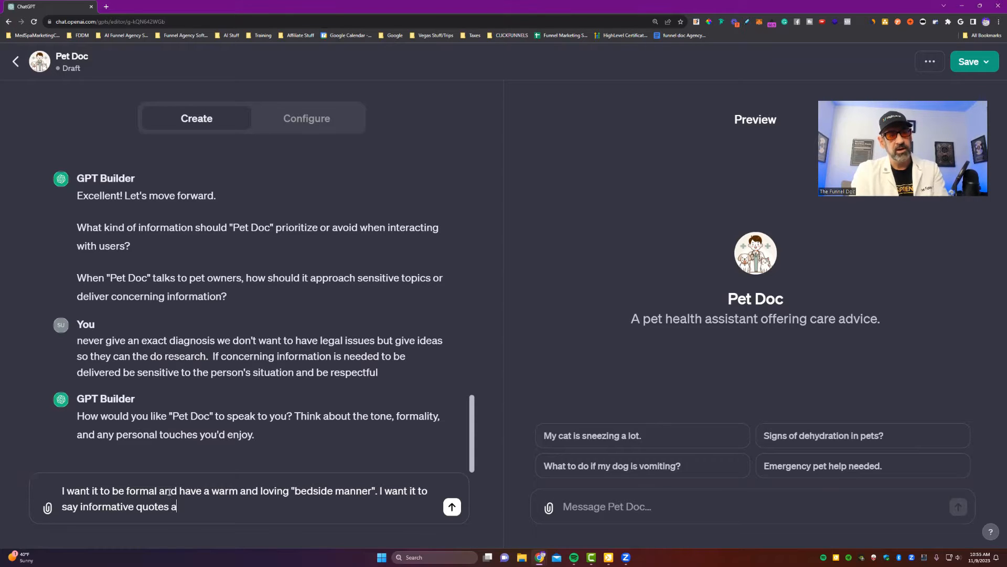
Finish the sentence about informative quotes with "and funny catch phrases."
{"action": "type", "text": "nd"}
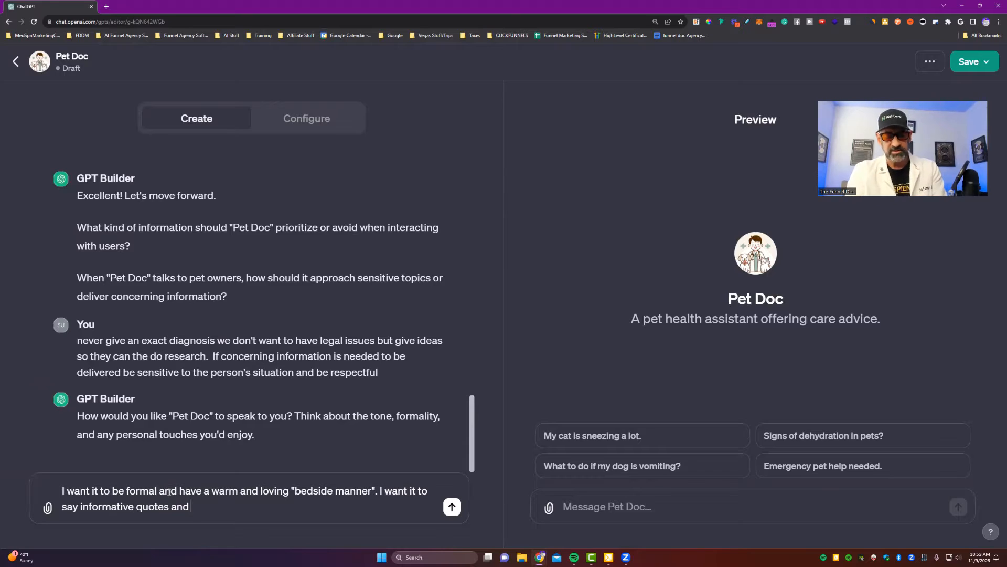
{"action": "type", "text": "cal"}
{"action": "key", "text": "BackSpace"}
{"action": "key", "text": "BackSpace"}
{"action": "key", "text": "BackSpace"}
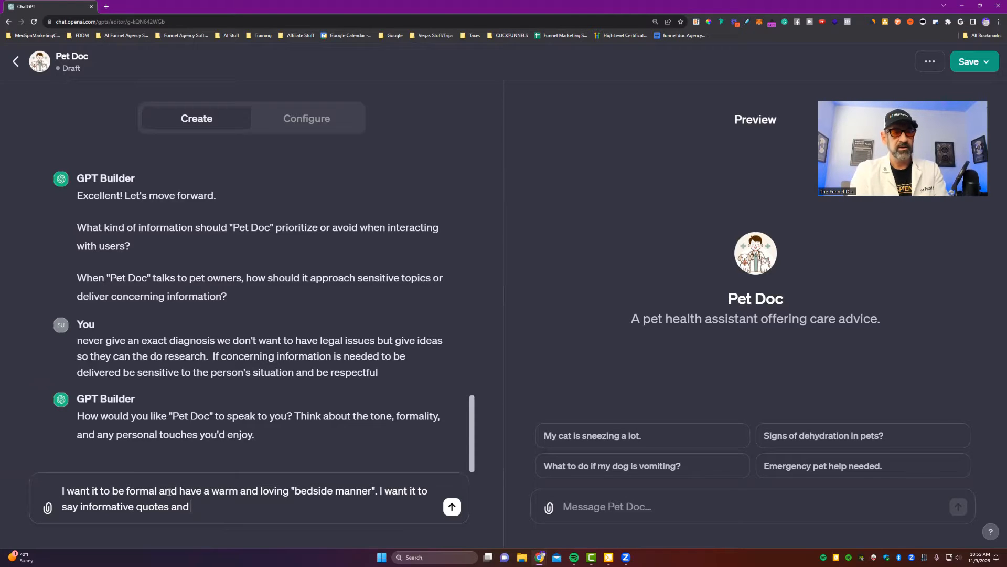
{"action": "type", "text": "fu"}
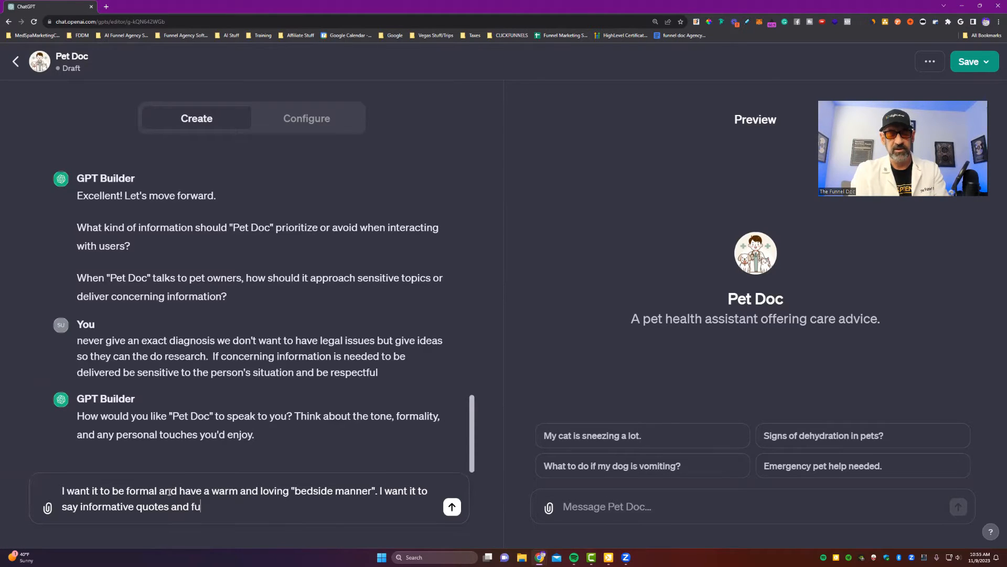
{"action": "type", "text": "nny catch d"}
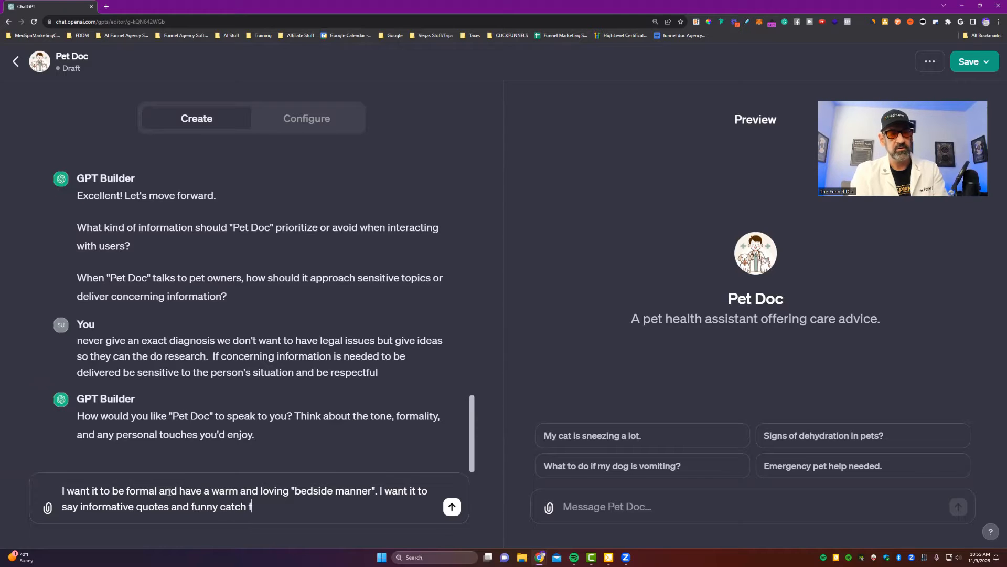
{"action": "key", "text": "BackSpace"}
{"action": "key", "text": "BackSpace"}
{"action": "type", "text": "ph"}
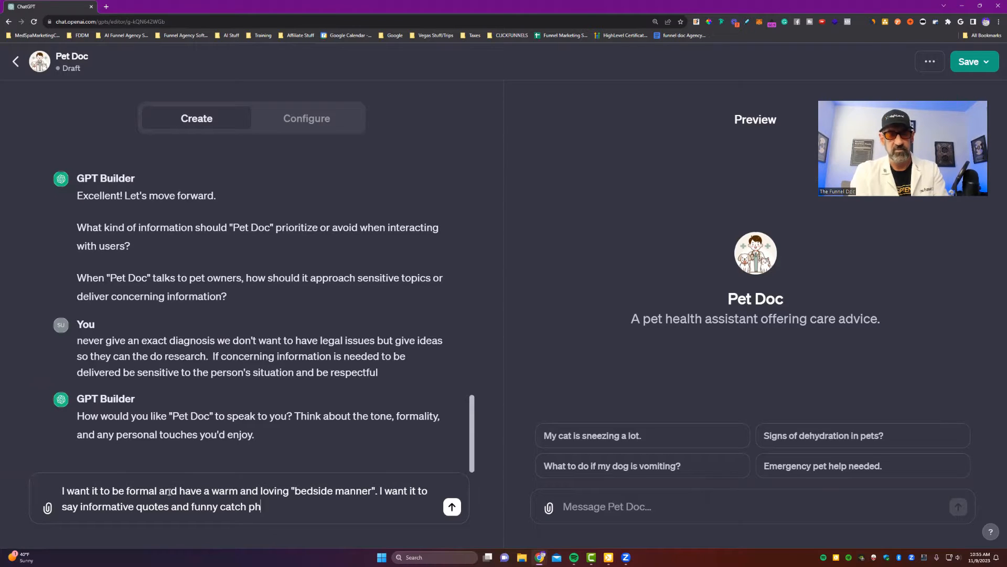
{"action": "type", "text": "rases."}
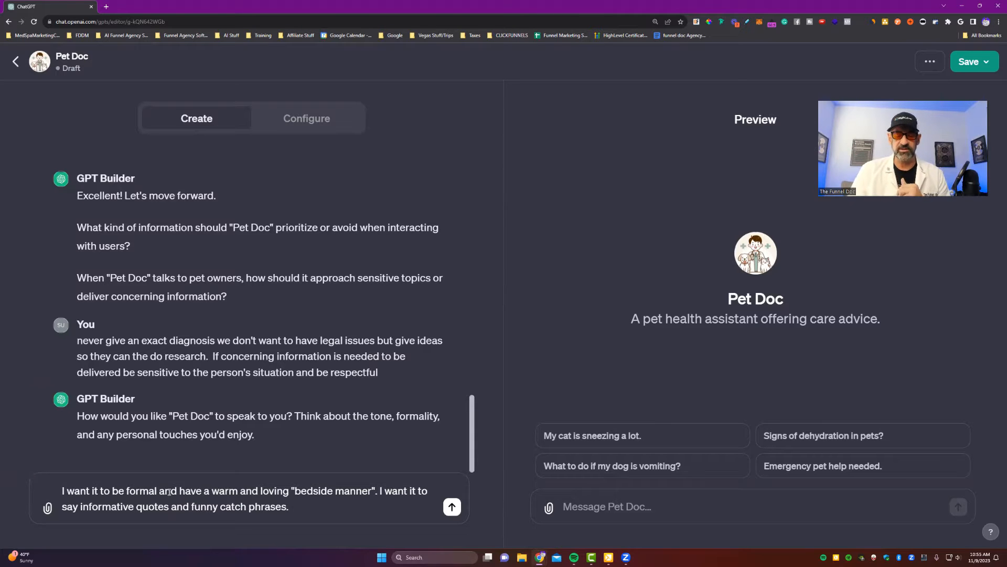
Add that it should always ask more questions for the most accurate diagnosis, admit not knowing, and never make up an answer; send the message
{"action": "type", "text": "Always ask more questions to get as much information as needed to help make the most accurate diagnosis. If you don't know the answer it's ok to say you don't know. Never make up an answer."}
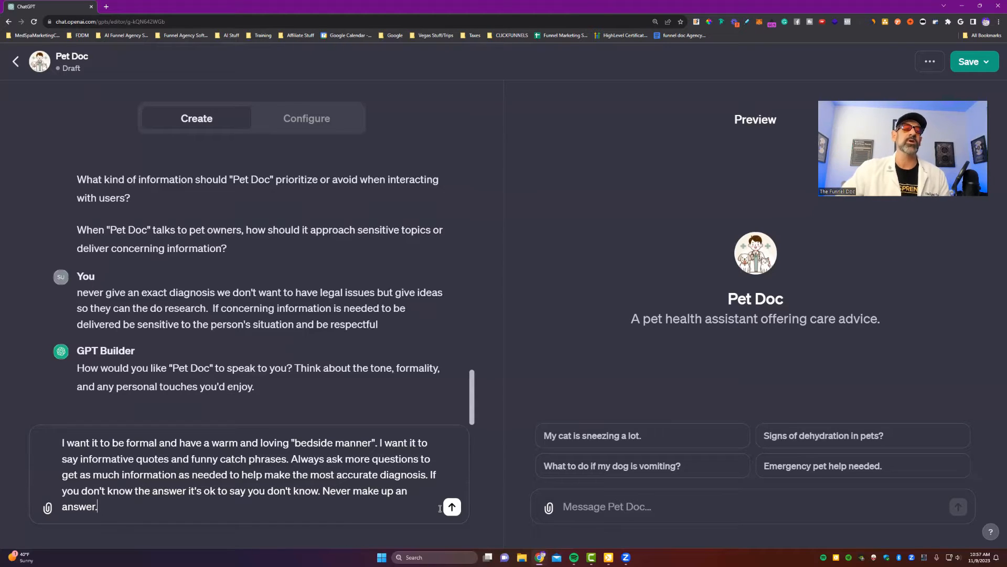
{"action": "left_click", "coordinate": [454, 508]}
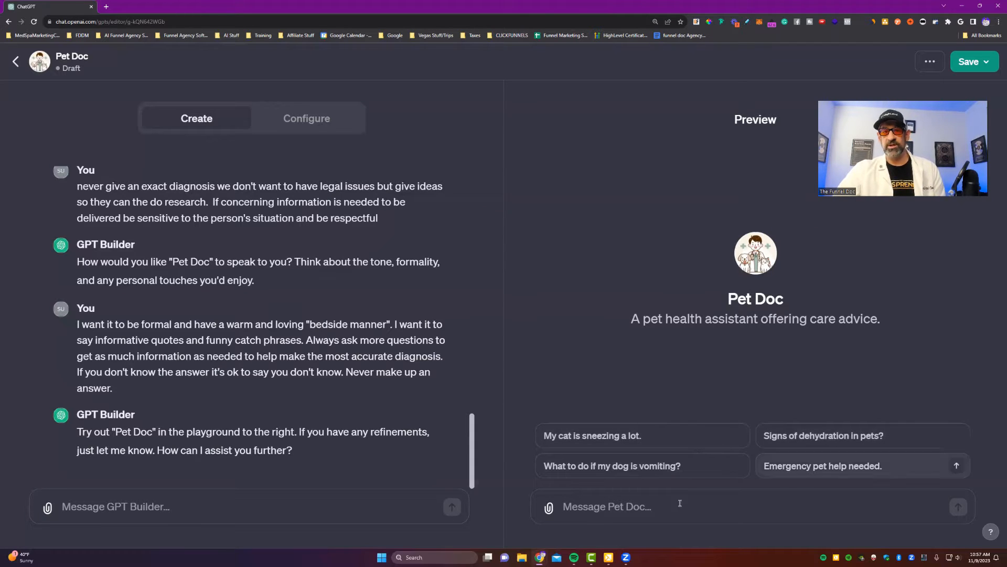
Begin a refinement request to the GPT Builder with "change the top left button to say"
{"action": "left_click", "coordinate": [217, 510]}
{"action": "type", "text": "ca"}
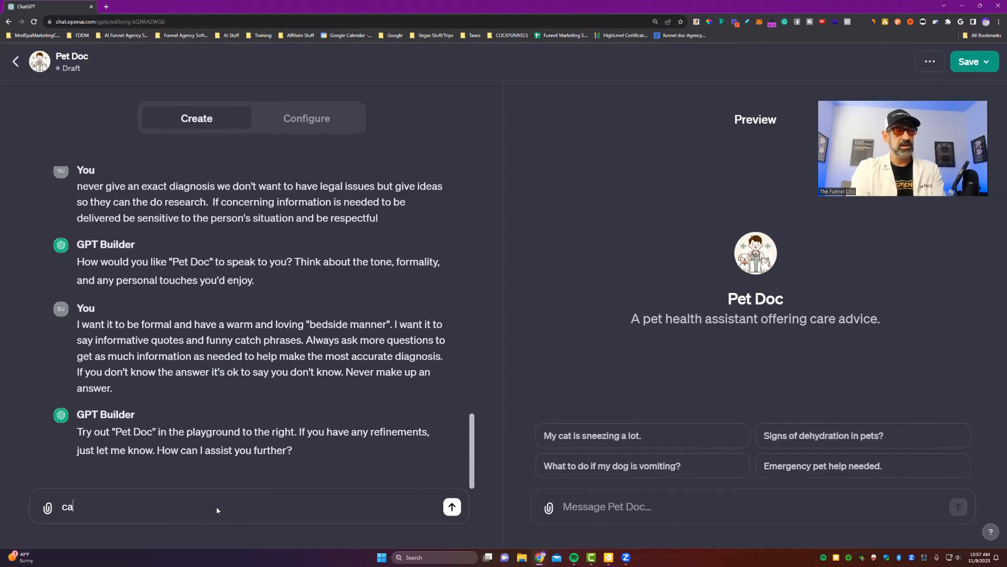
{"action": "key", "text": "BackSpace"}
{"action": "type", "text": "hange th"}
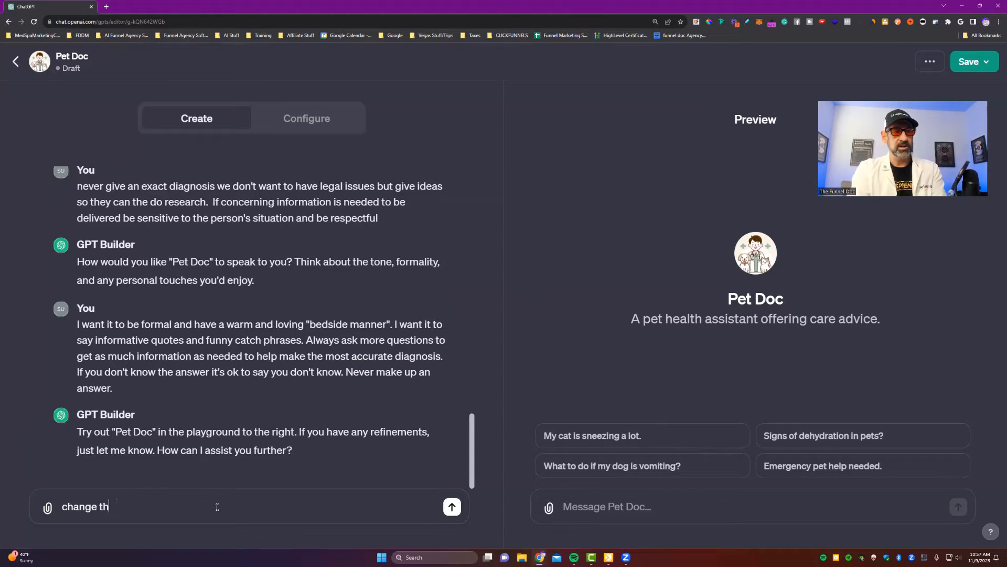
{"action": "type", "text": "e top lef"}
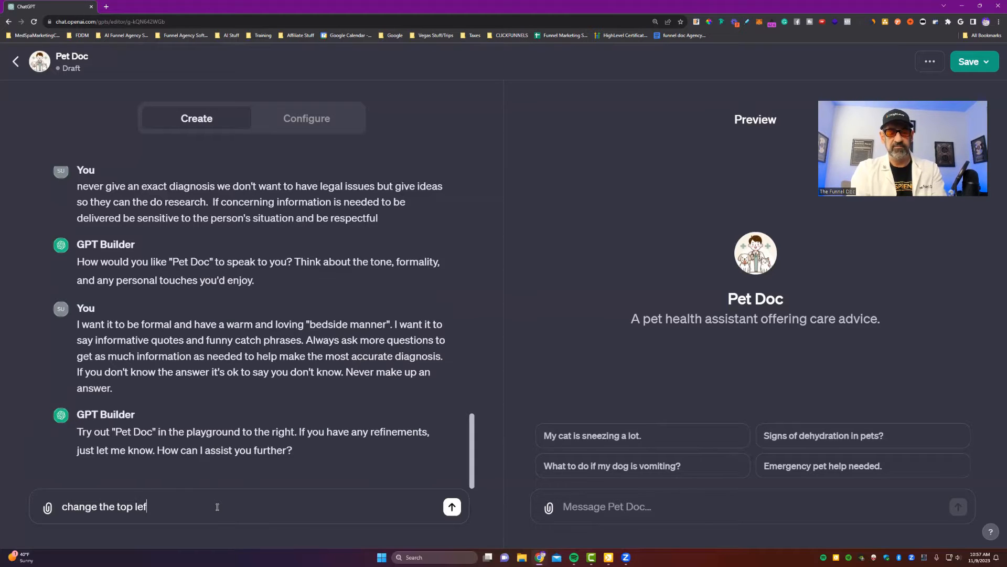
{"action": "type", "text": "t butco"}
{"action": "key", "text": "BackSpace"}
{"action": "key", "text": "BackSpace"}
{"action": "type", "text": "o"}
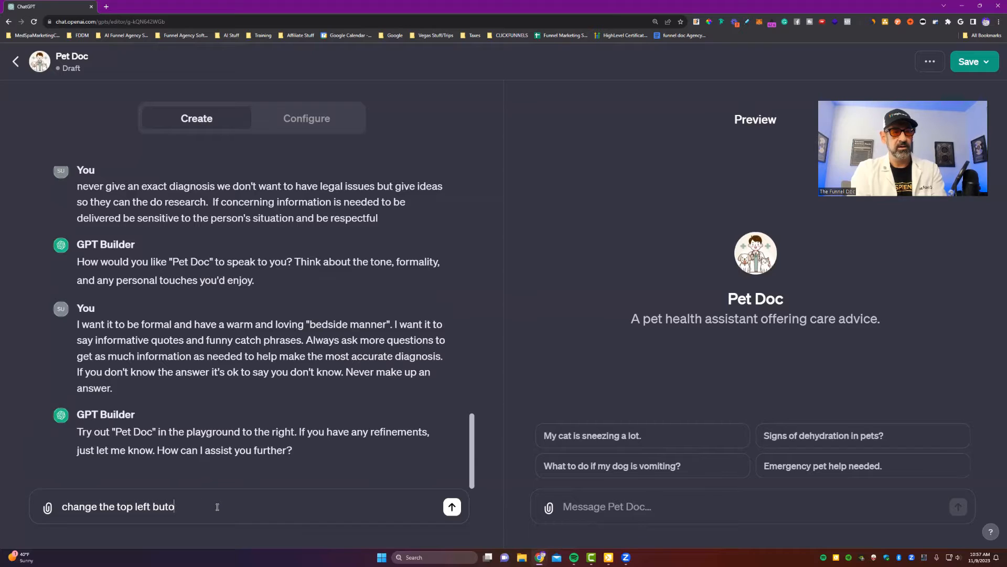
{"action": "key", "text": "BackSpace"}
{"action": "type", "text": "ton t"}
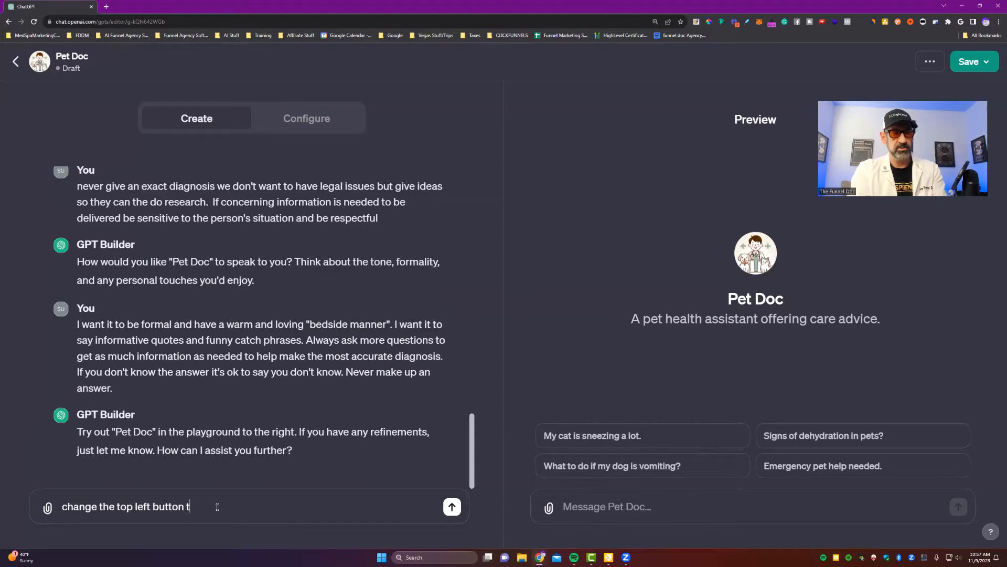
{"action": "type", "text": "o say"}
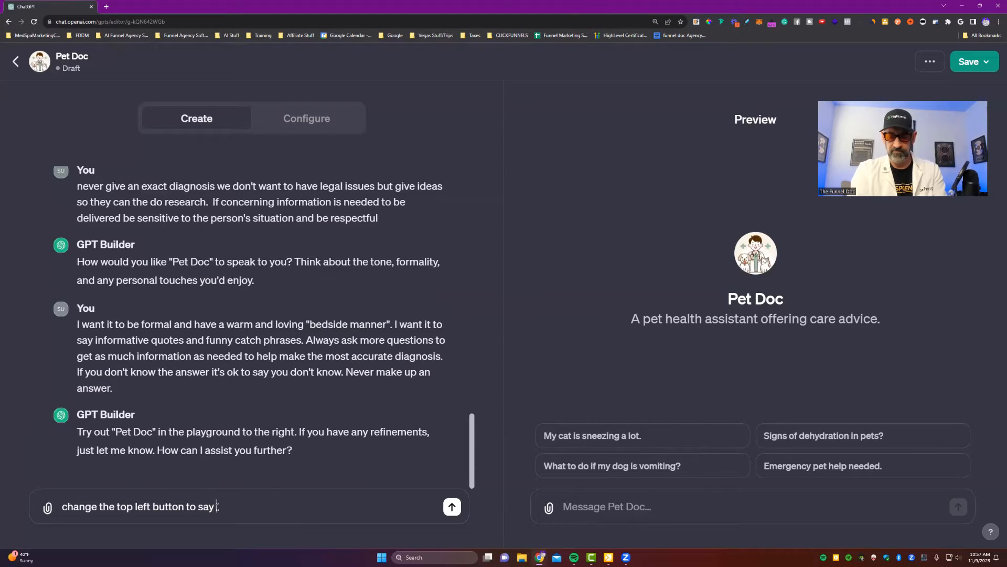
Complete the button request with the label "Start Assessment" and send it to the GPT Builder
{"action": "type", "text": " \"Start"}
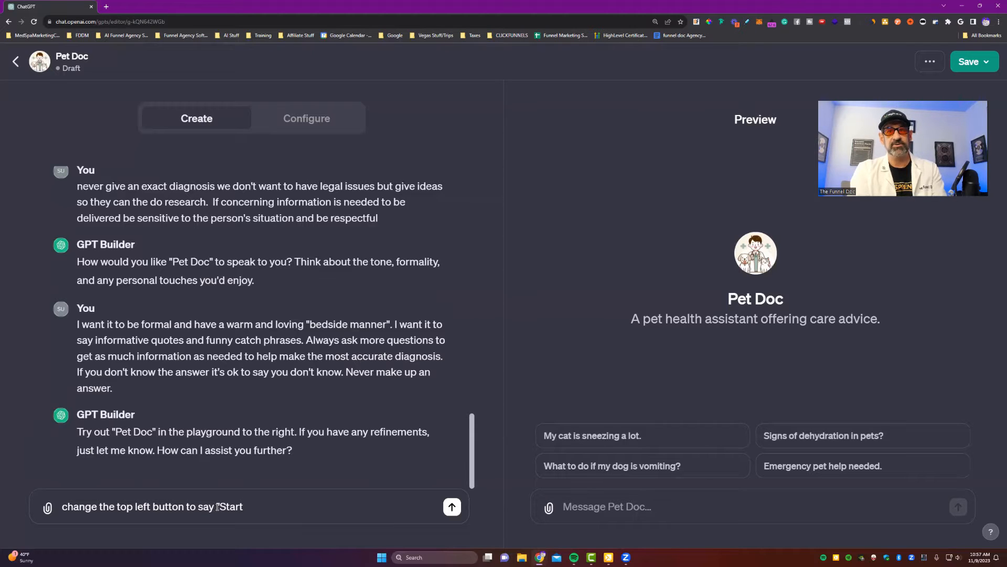
{"action": "type", "text": "Asse"}
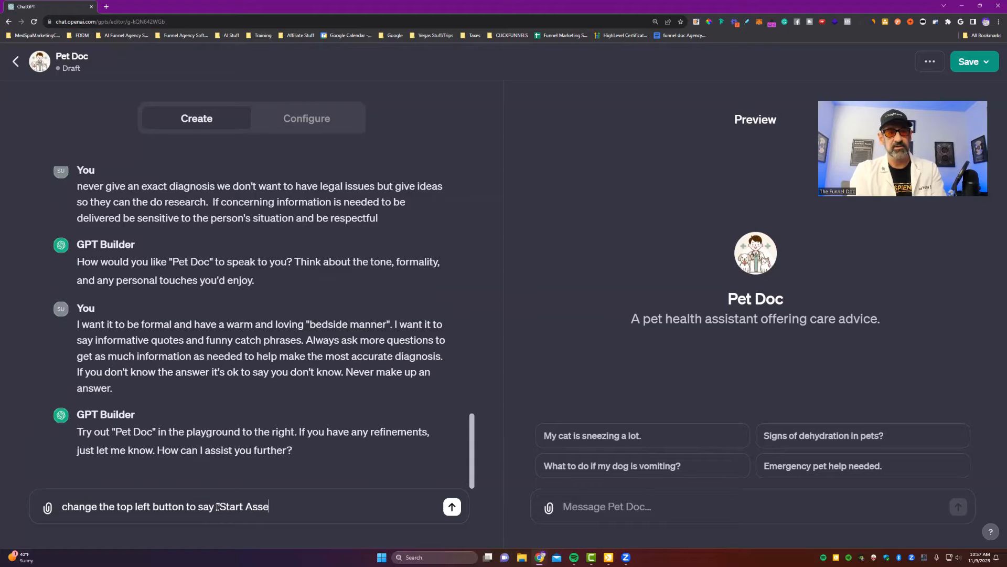
{"action": "type", "text": "sszm"}
{"action": "key", "text": "BackSpace"}
{"action": "key", "text": "BackSpace"}
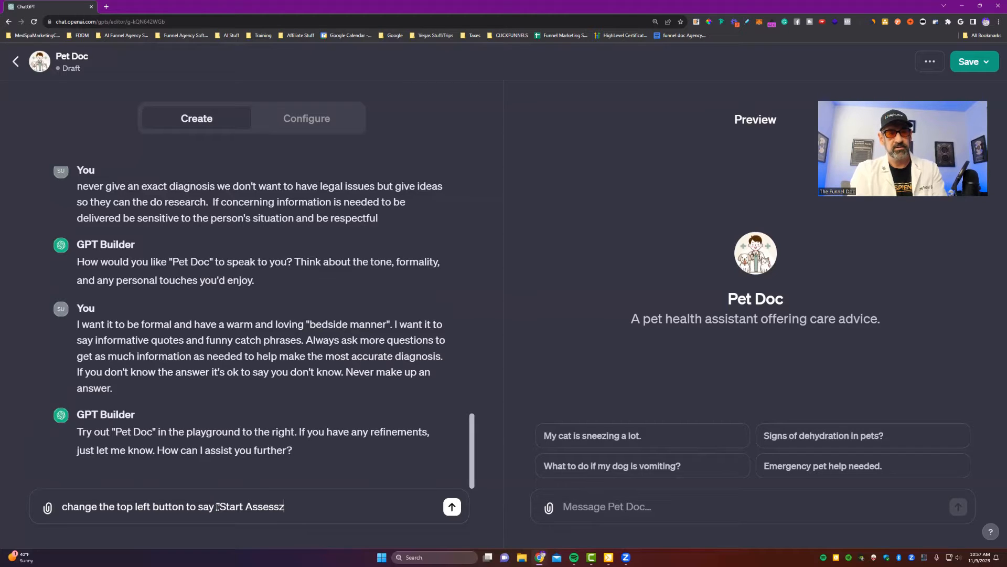
{"action": "type", "text": "ment\""}
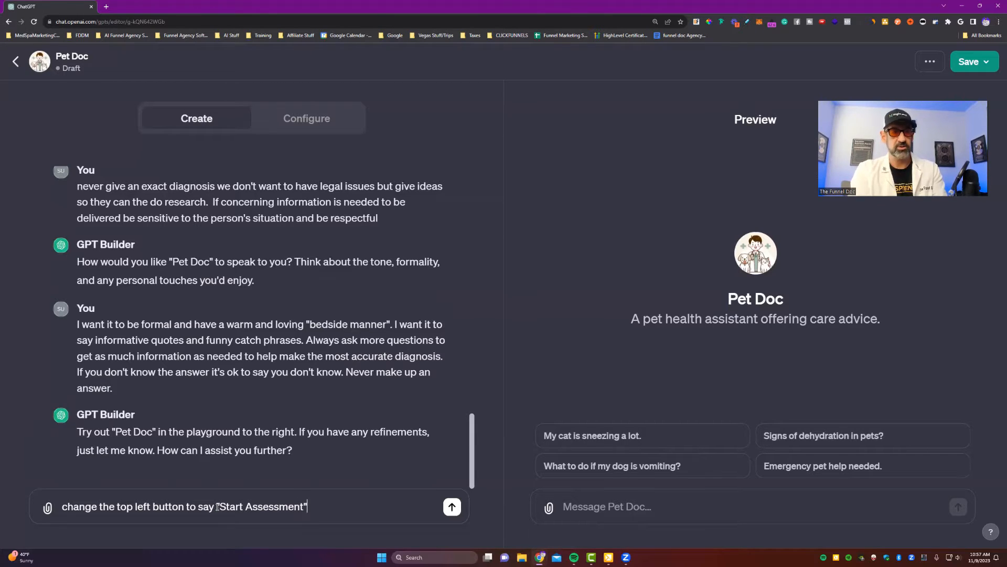
{"action": "key", "text": "Return"}
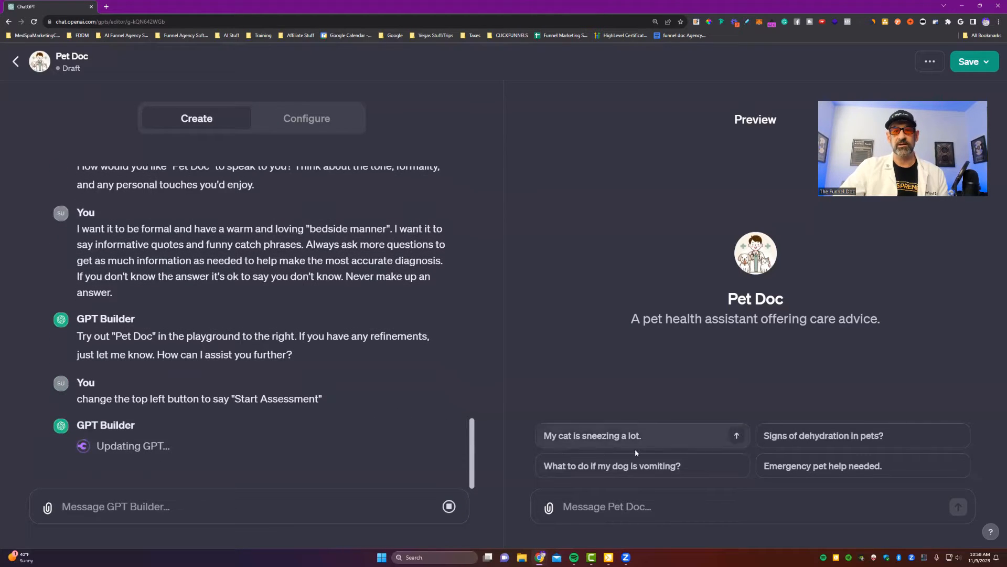
Run Start Assessment in the preview and reply "indoor short hair cat, 13 years old, not sure breed,right eye will water all the time"
{"action": "mouse_move", "coordinate": [615, 552]}
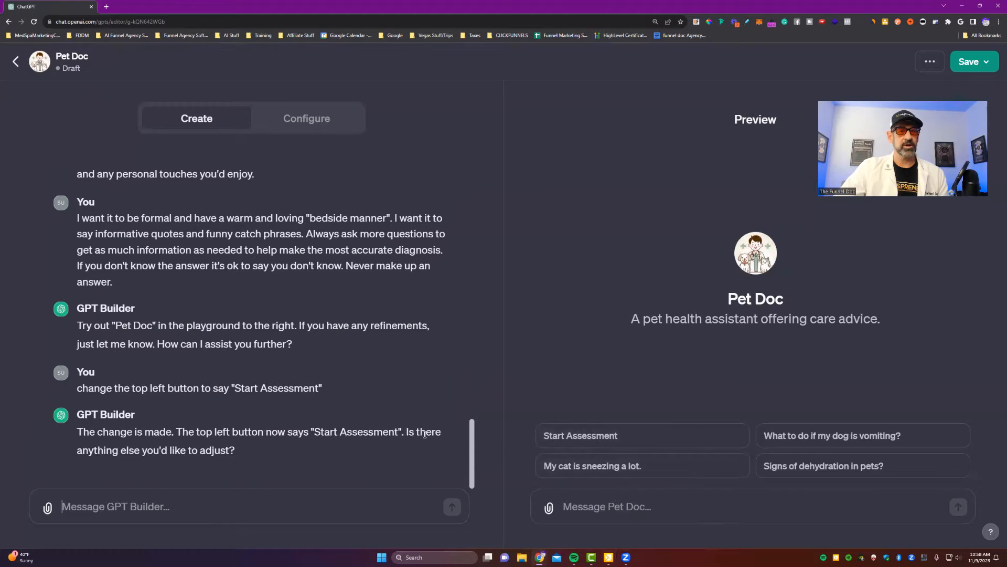
{"action": "left_click", "coordinate": [654, 435]}
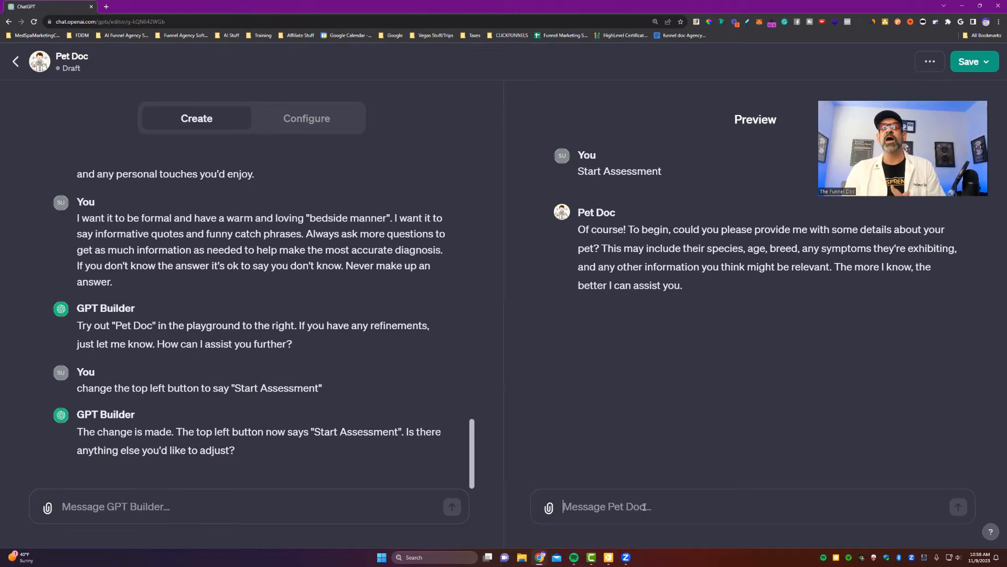
{"action": "type", "text": "indo"}
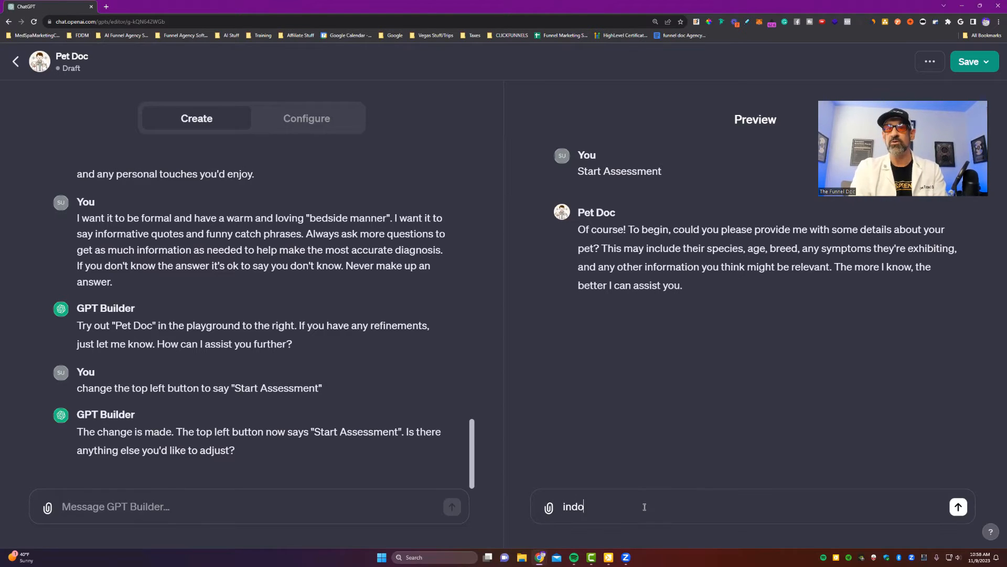
{"action": "type", "text": "or short har"}
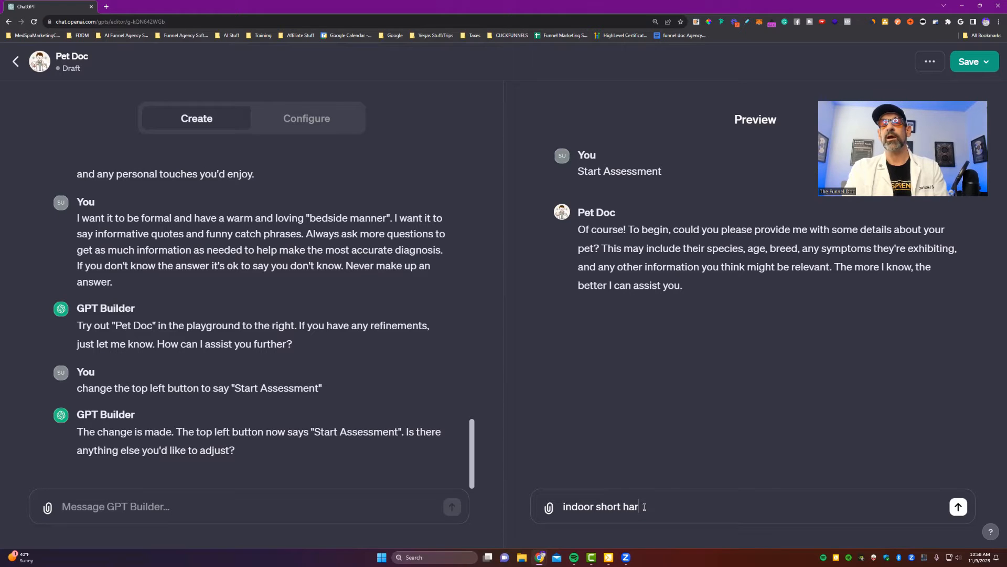
{"action": "key", "text": "BackSpace"}
{"action": "type", "text": "ir cat"}
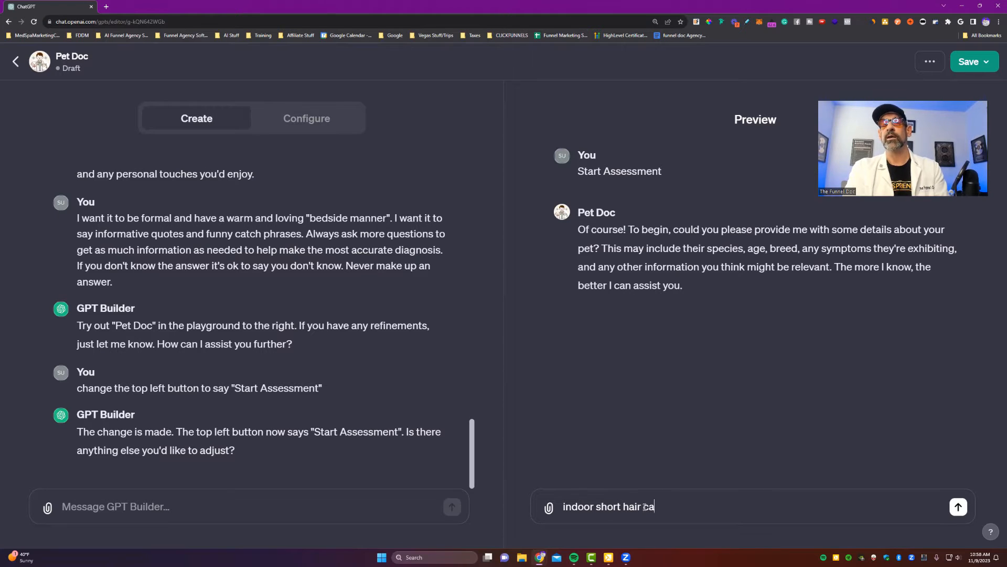
{"action": "type", "text": ", 13 years old, not sure breed,right eye will water all the time"}
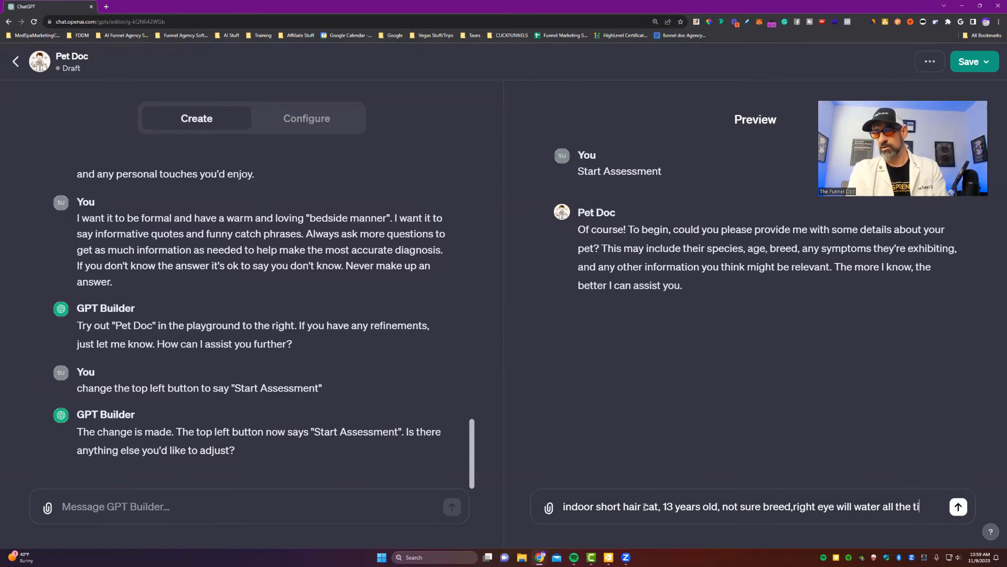
{"action": "key", "text": "Return"}
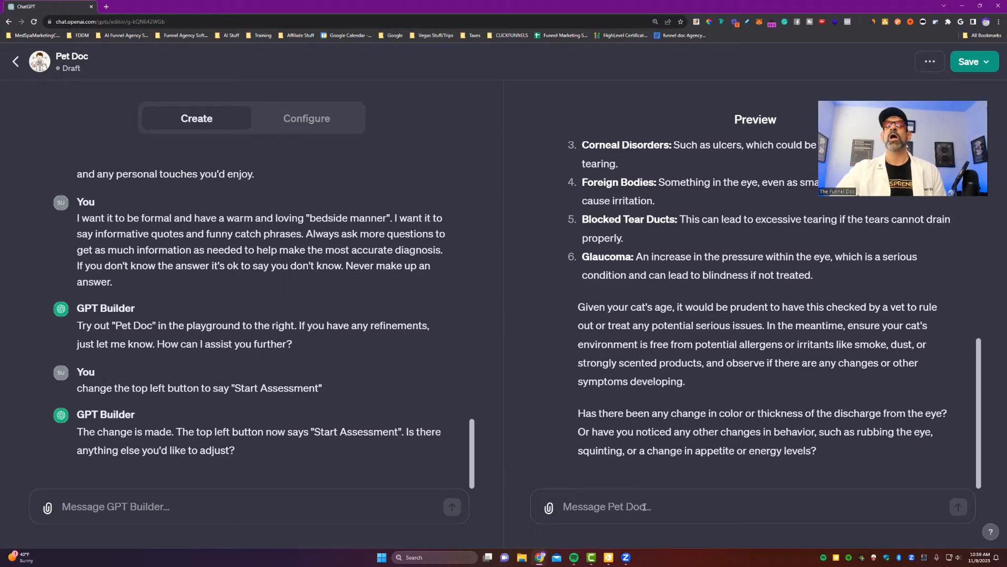
Review Pet Doc's preview reply about the cat's watery eye, including the possible causes, vet advice and follow-up questions
{"action": "scroll", "coordinate": [549, 404], "scroll_direction": "up", "scroll_amount": 7}
{"action": "scroll", "coordinate": [579, 392], "scroll_direction": "down", "scroll_amount": 1}
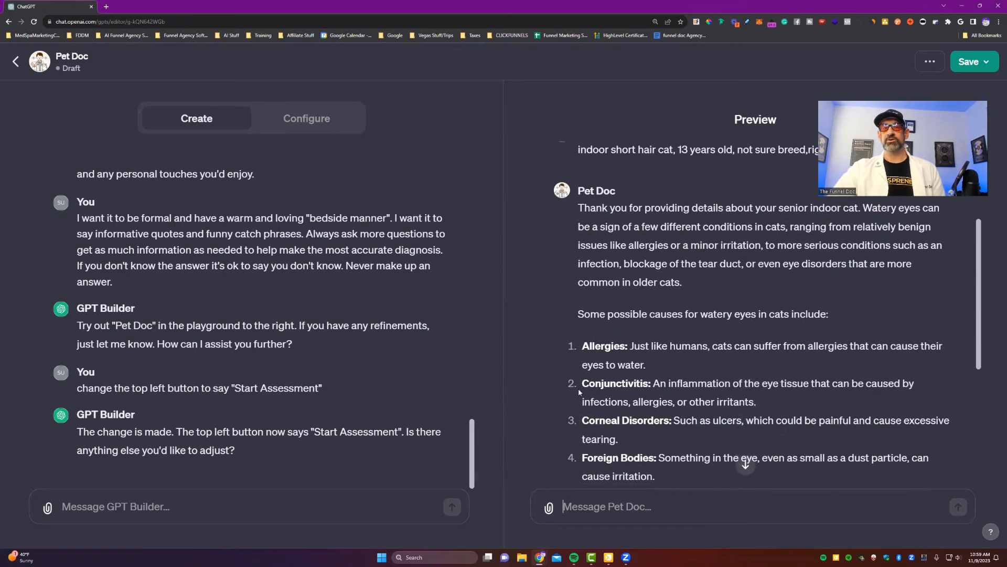
{"action": "scroll", "coordinate": [635, 343], "scroll_direction": "down", "scroll_amount": 1}
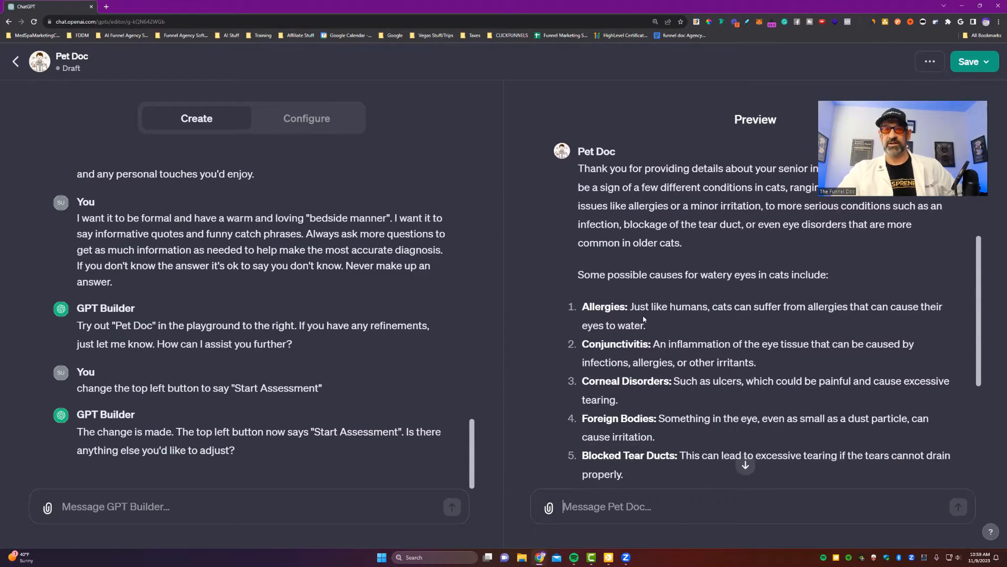
{"action": "scroll", "coordinate": [650, 348], "scroll_direction": "down", "scroll_amount": 2}
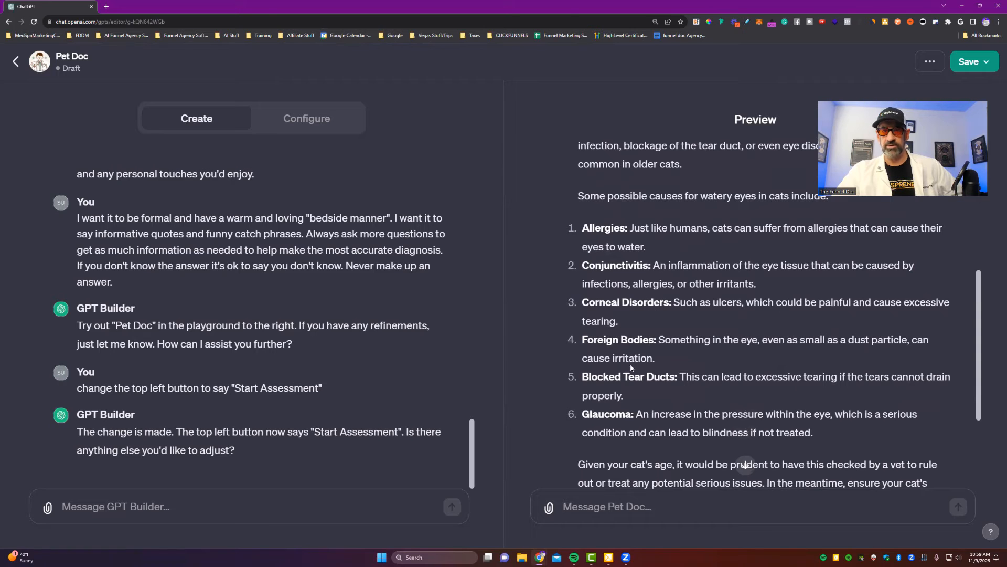
{"action": "scroll", "coordinate": [631, 367], "scroll_direction": "down", "scroll_amount": 2}
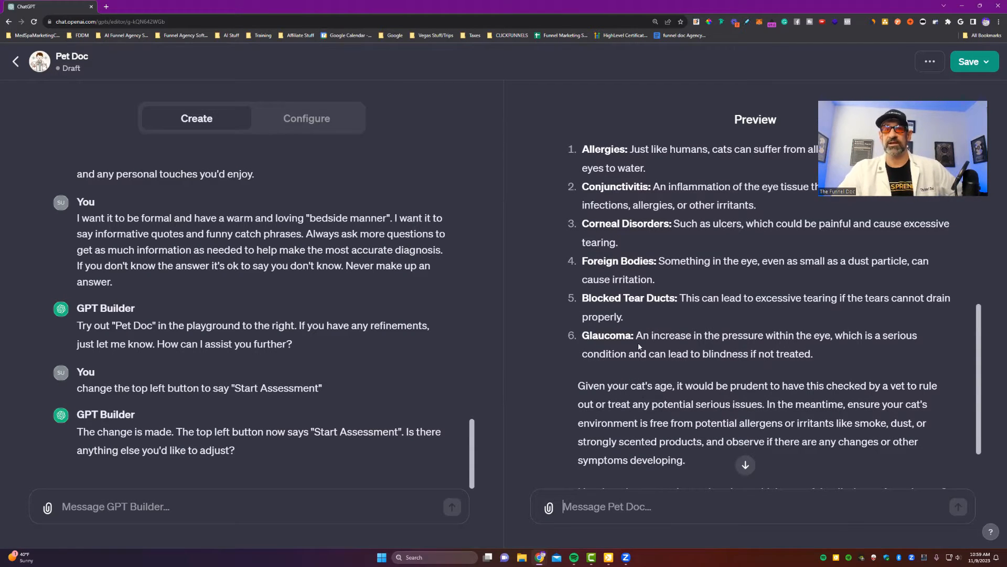
{"action": "scroll", "coordinate": [639, 347], "scroll_direction": "up", "scroll_amount": 1}
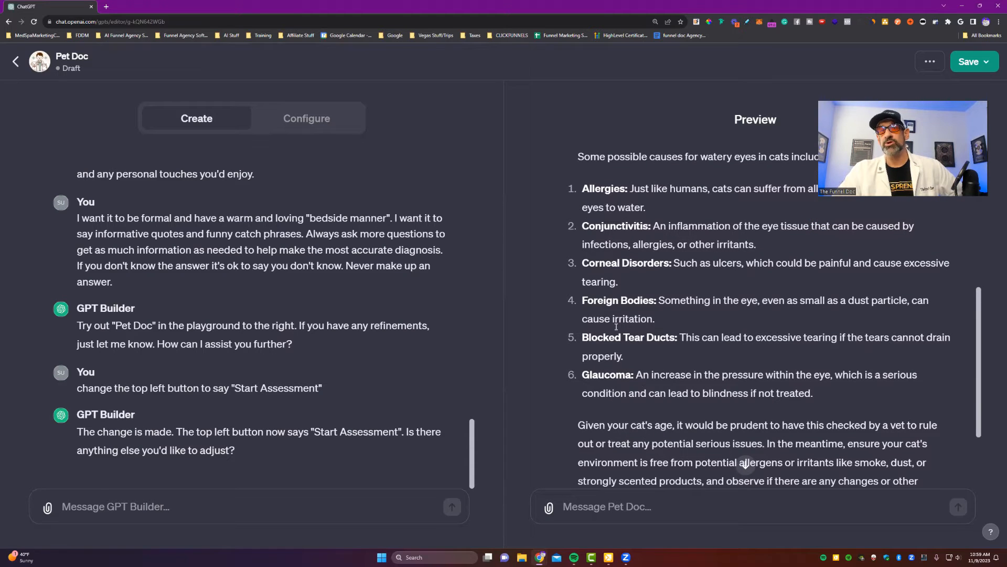
{"action": "scroll", "coordinate": [735, 362], "scroll_direction": "down", "scroll_amount": 3}
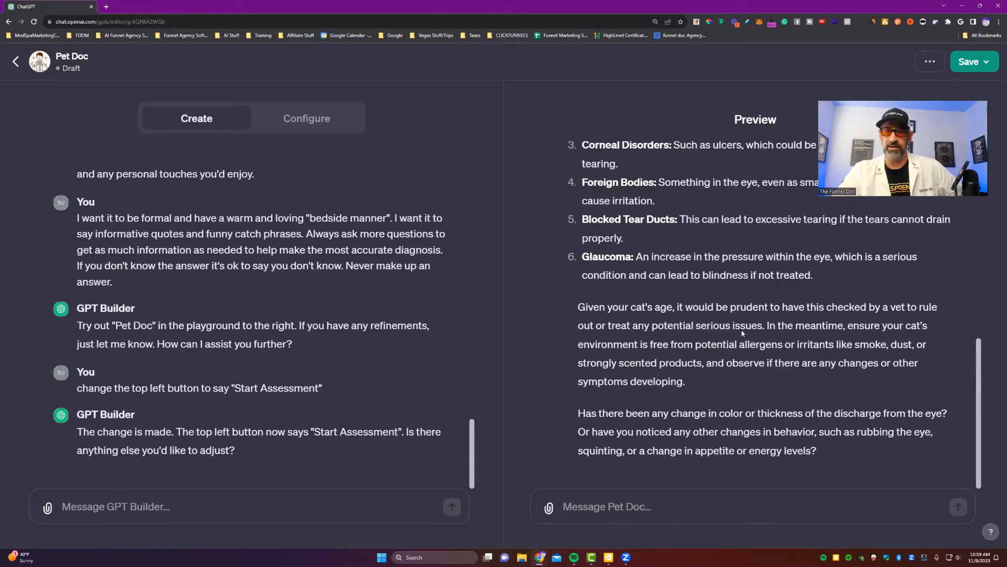
{"action": "left_click_drag", "start_coordinate": [763, 326], "coordinate": [579, 306]}
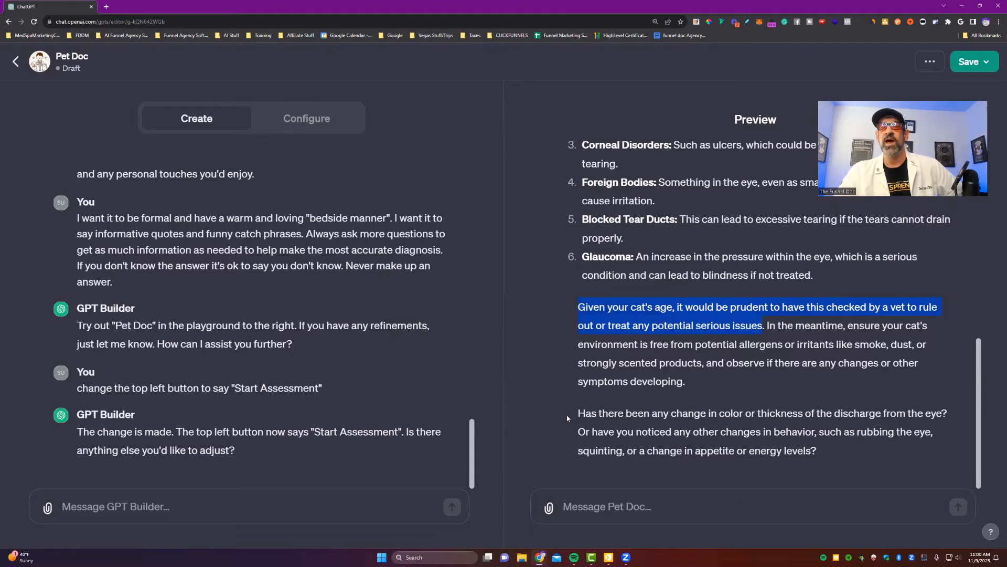
{"action": "left_click", "coordinate": [566, 454]}
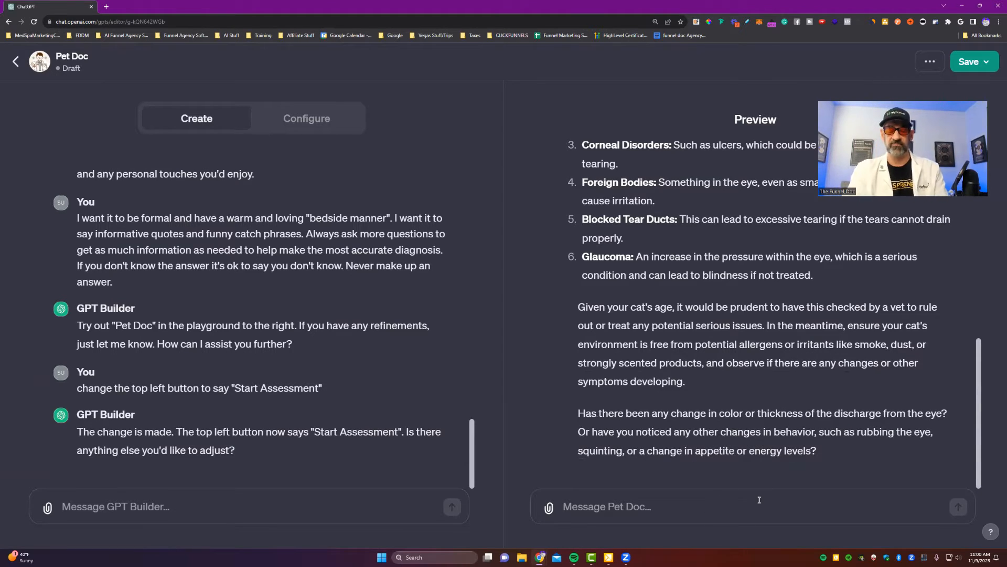
Answer Pet Doc's follow-up questions in the preview with "he has been sneezing and its clear is color"
{"action": "left_click", "coordinate": [759, 504]}
{"action": "type", "text": "he has"}
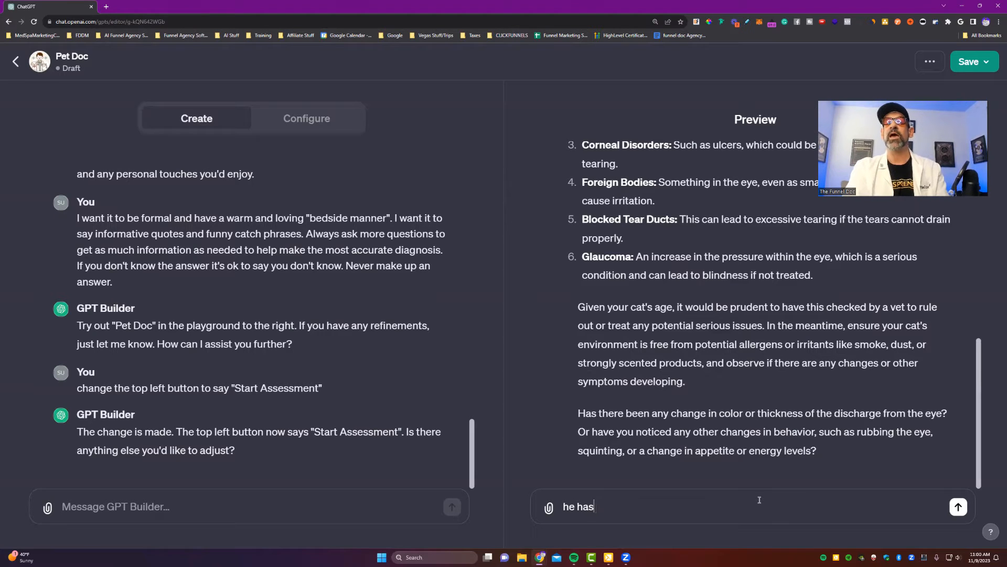
{"action": "type", "text": " been sneezing and its clear is color"}
{"action": "key", "text": "Return"}
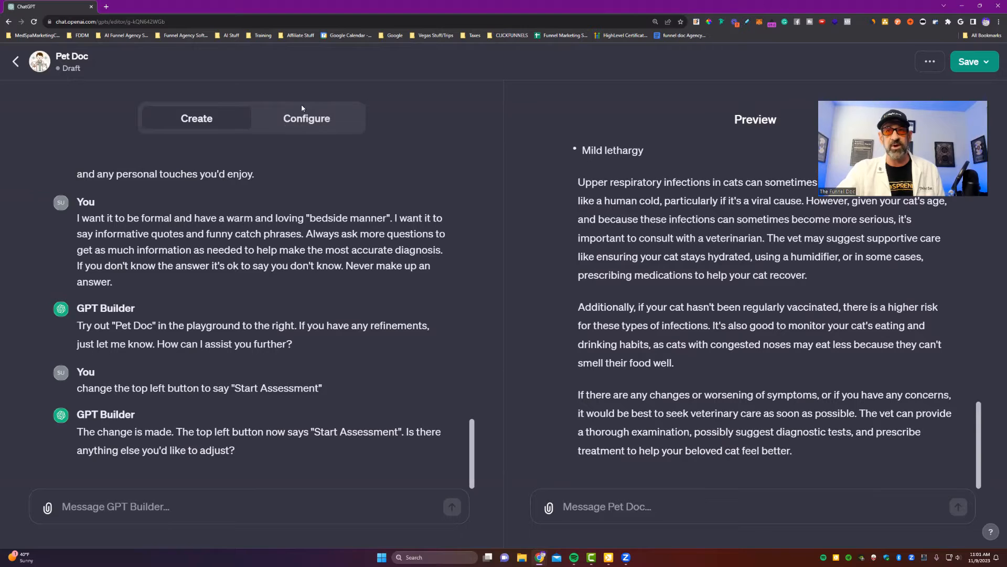
Publish Pet Doc with its visibility set to Public
{"action": "left_click", "coordinate": [984, 64]}
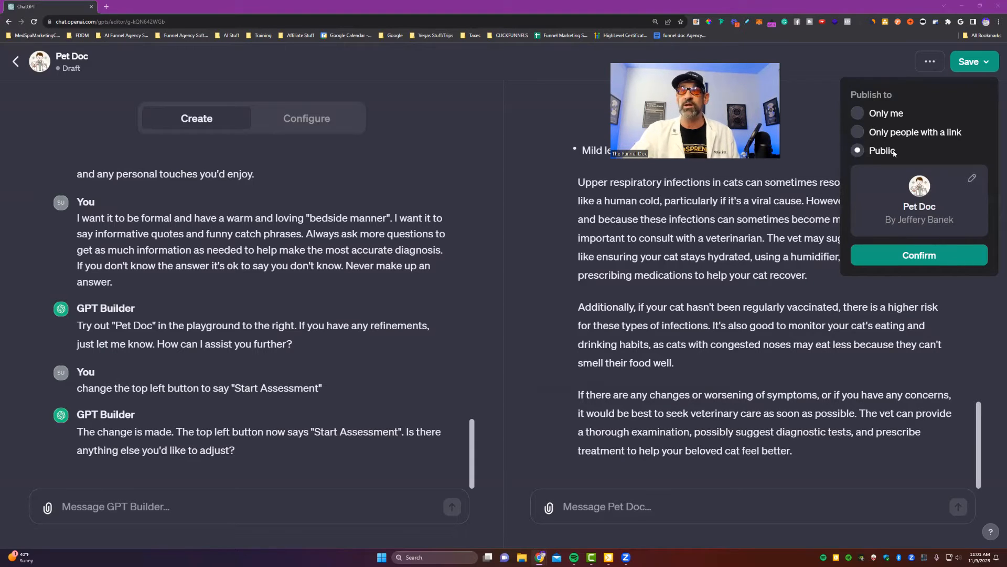
{"action": "left_click", "coordinate": [919, 254]}
{"action": "left_click", "coordinate": [994, 60]}
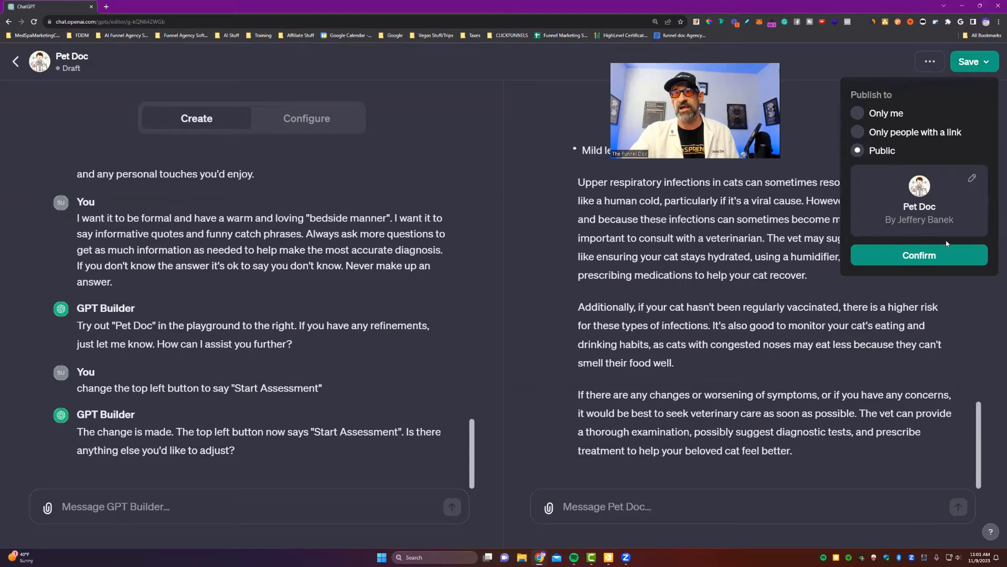
{"action": "left_click", "coordinate": [926, 254]}
{"action": "left_click", "coordinate": [930, 61]}
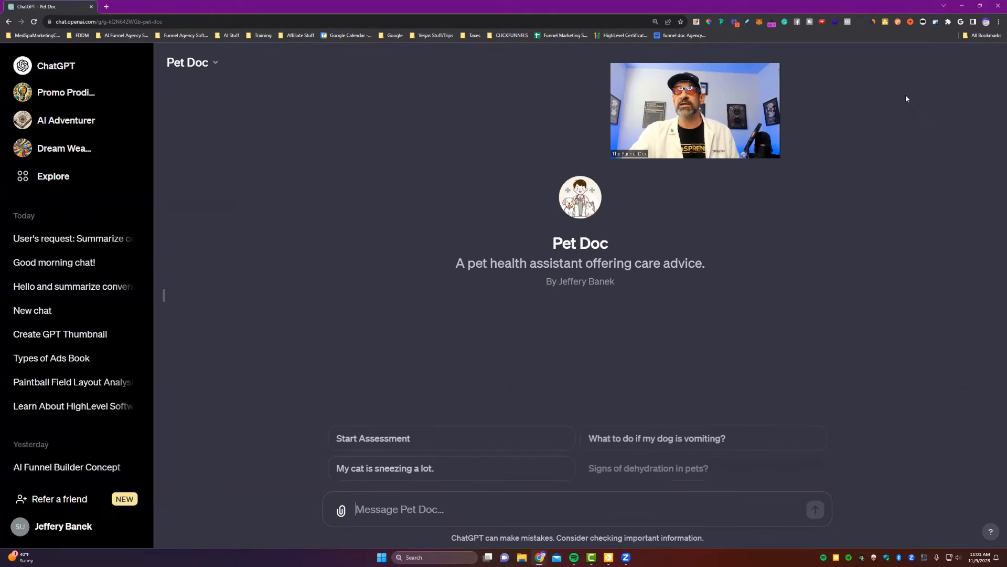
Reopen the published Pet Doc for editing and show its configuration settings
{"action": "left_click", "coordinate": [215, 63]}
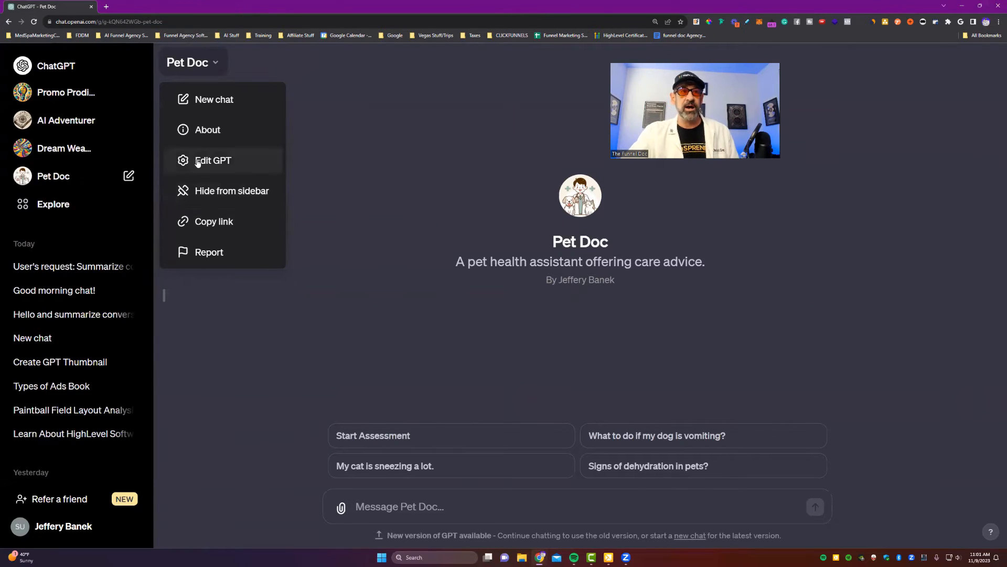
{"action": "left_click", "coordinate": [413, 272]}
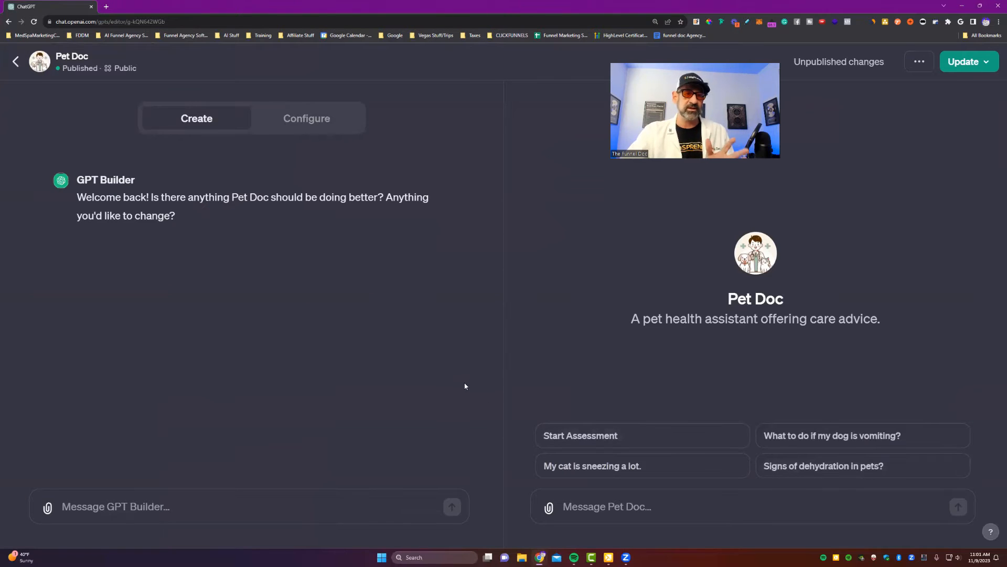
{"action": "left_click", "coordinate": [300, 118]}
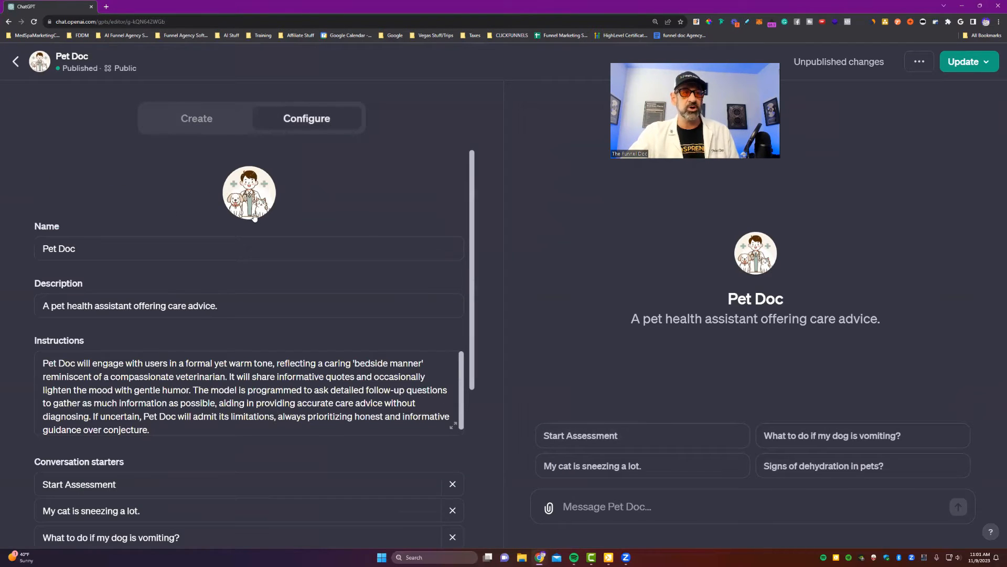
{"action": "scroll", "coordinate": [253, 219], "scroll_direction": "down", "scroll_amount": 1}
{"action": "scroll", "coordinate": [281, 157], "scroll_direction": "up", "scroll_amount": 1}
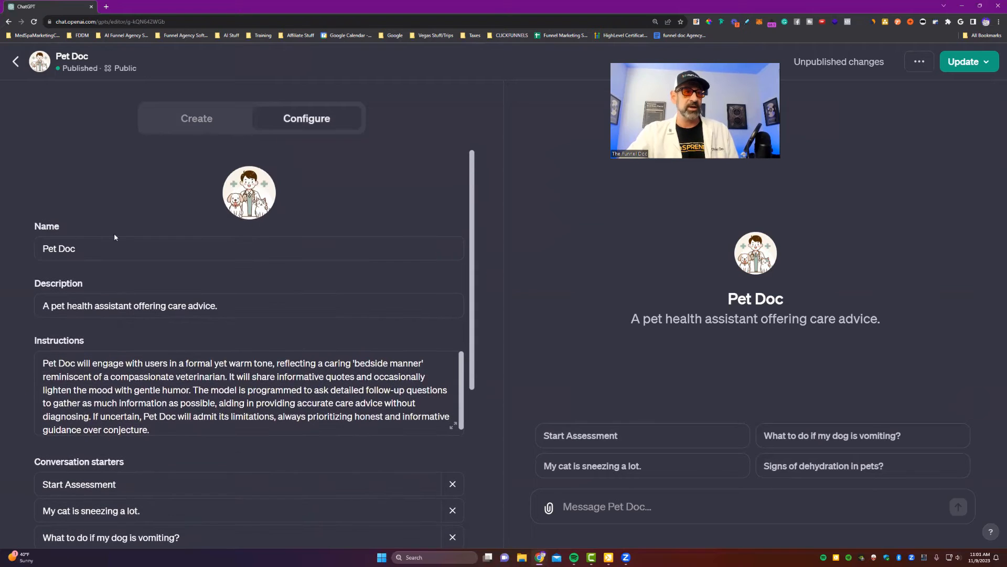
{"action": "scroll", "coordinate": [124, 258], "scroll_direction": "down", "scroll_amount": 1}
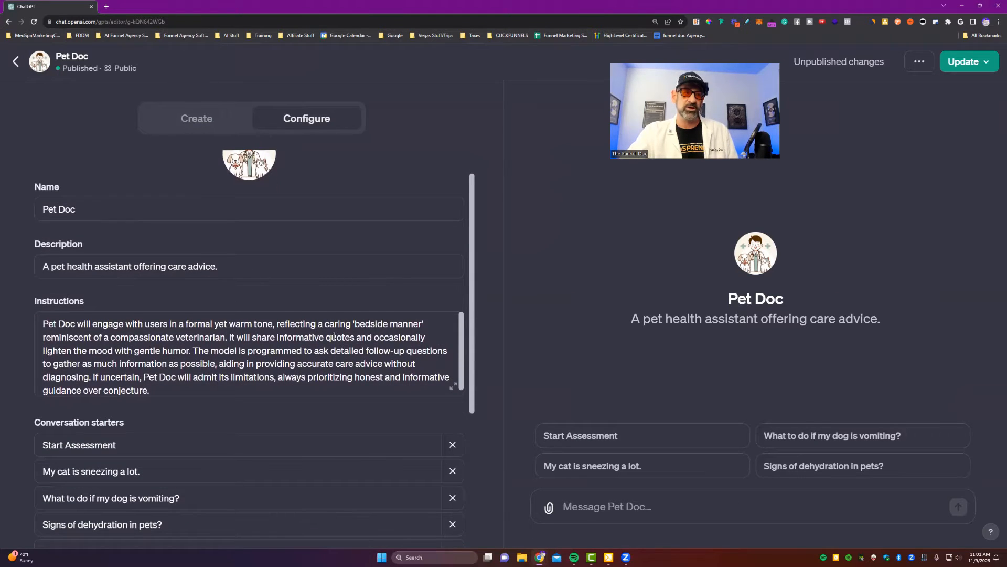
{"action": "scroll", "coordinate": [334, 336], "scroll_direction": "down", "scroll_amount": 1}
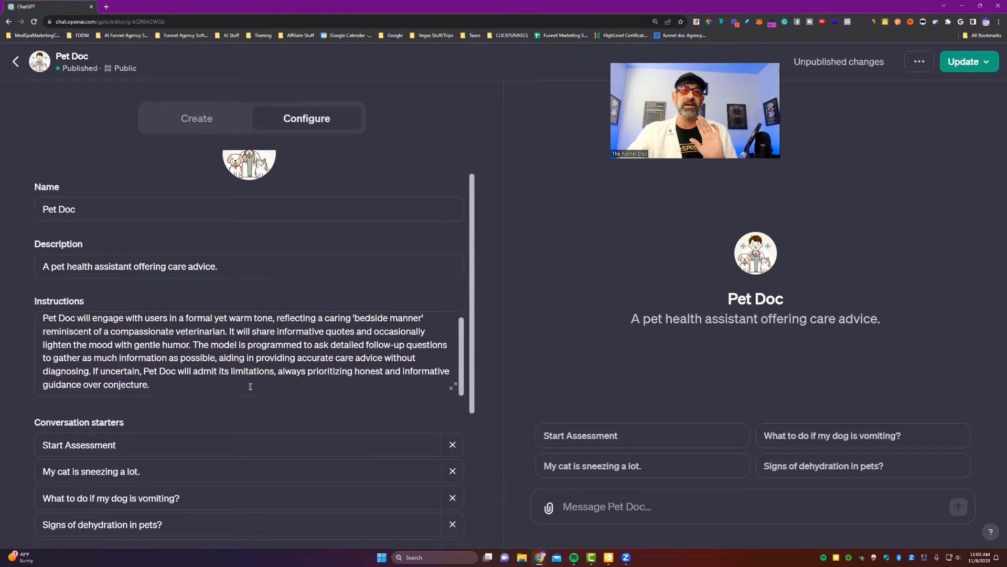
{"action": "scroll", "coordinate": [250, 386], "scroll_direction": "down", "scroll_amount": 3}
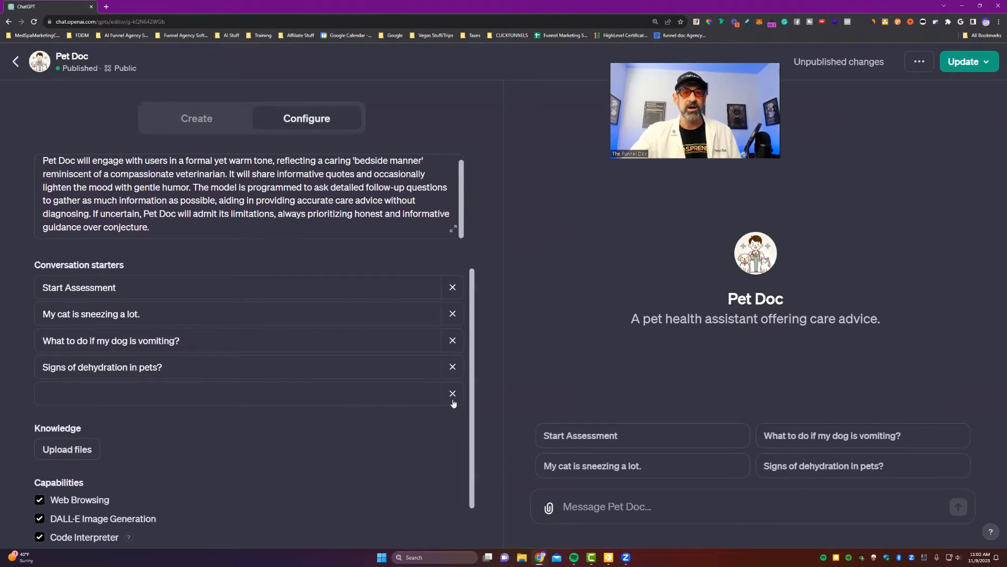
{"action": "left_click", "coordinate": [51, 394]}
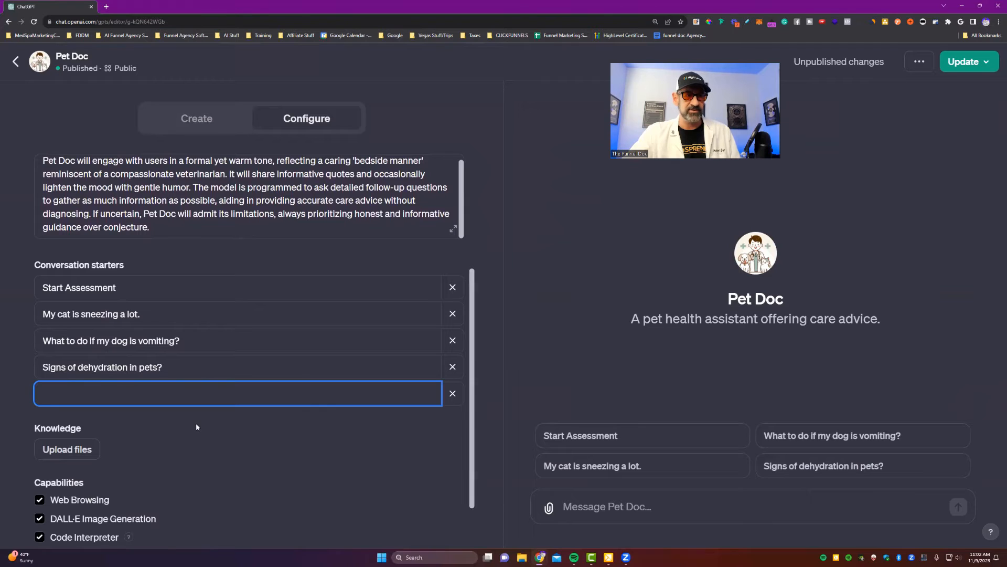
{"action": "scroll", "coordinate": [83, 446], "scroll_direction": "down", "scroll_amount": 1}
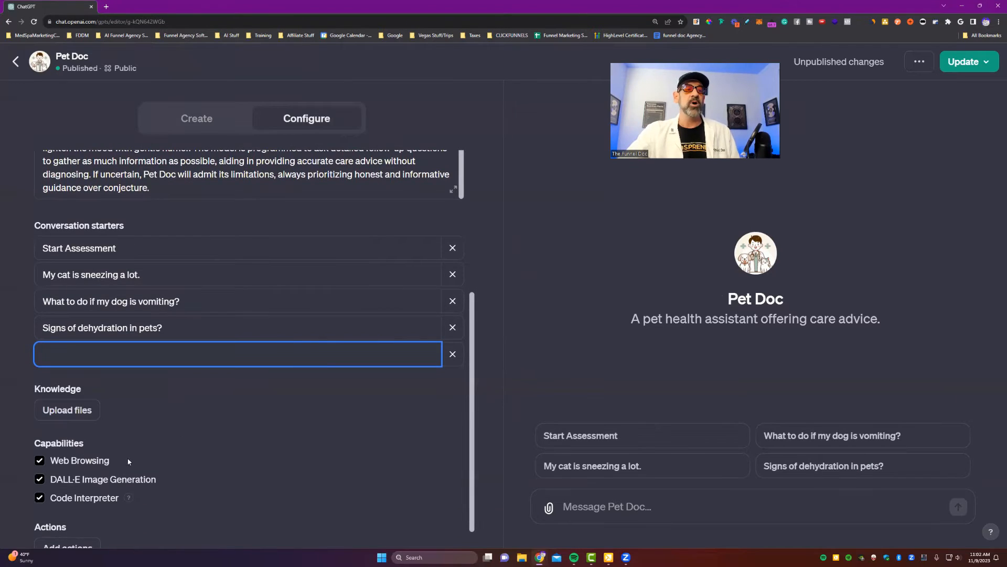
{"action": "scroll", "coordinate": [121, 368], "scroll_direction": "down", "scroll_amount": 1}
{"action": "left_click", "coordinate": [80, 392]}
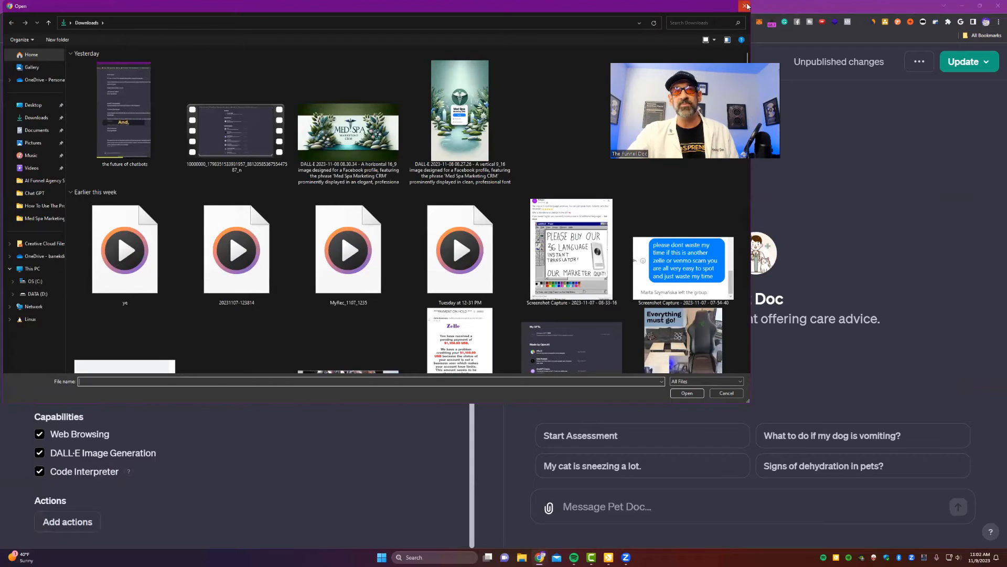
{"action": "left_click", "coordinate": [745, 7]}
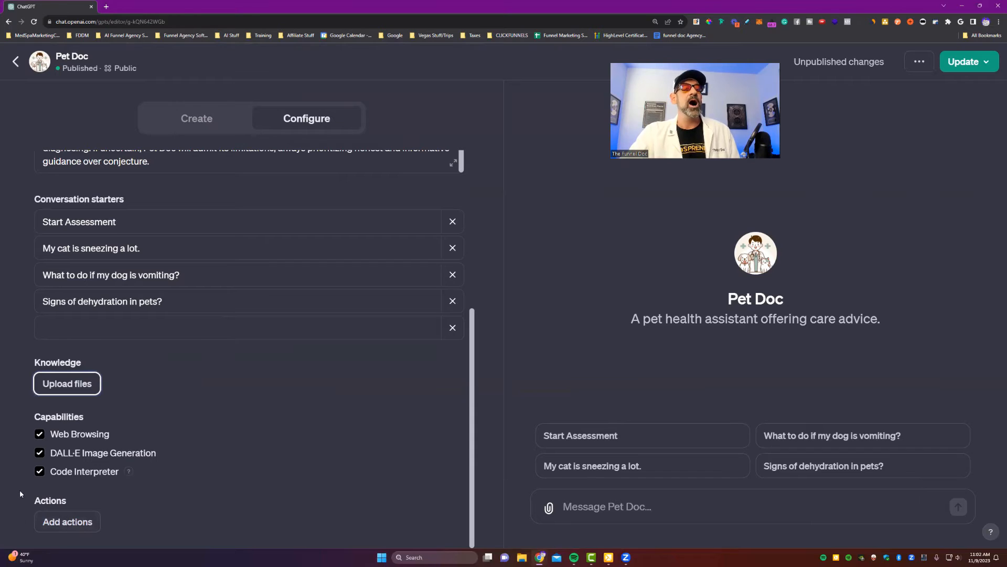
Start a new action set for Pet Doc, add a blank action and look over its fields
{"action": "left_click", "coordinate": [42, 522]}
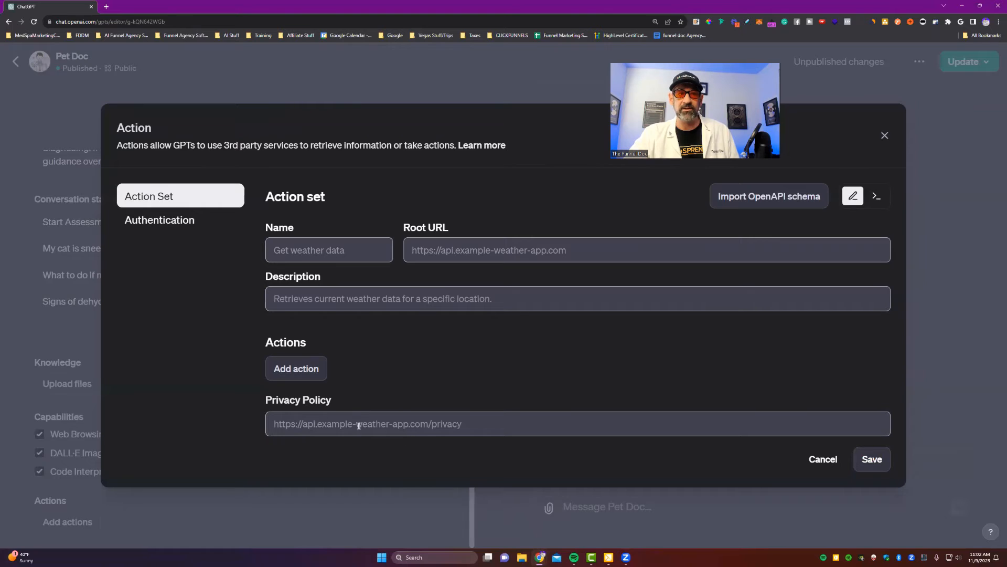
{"action": "left_click", "coordinate": [294, 368]}
{"action": "scroll", "coordinate": [388, 299], "scroll_direction": "down", "scroll_amount": 2}
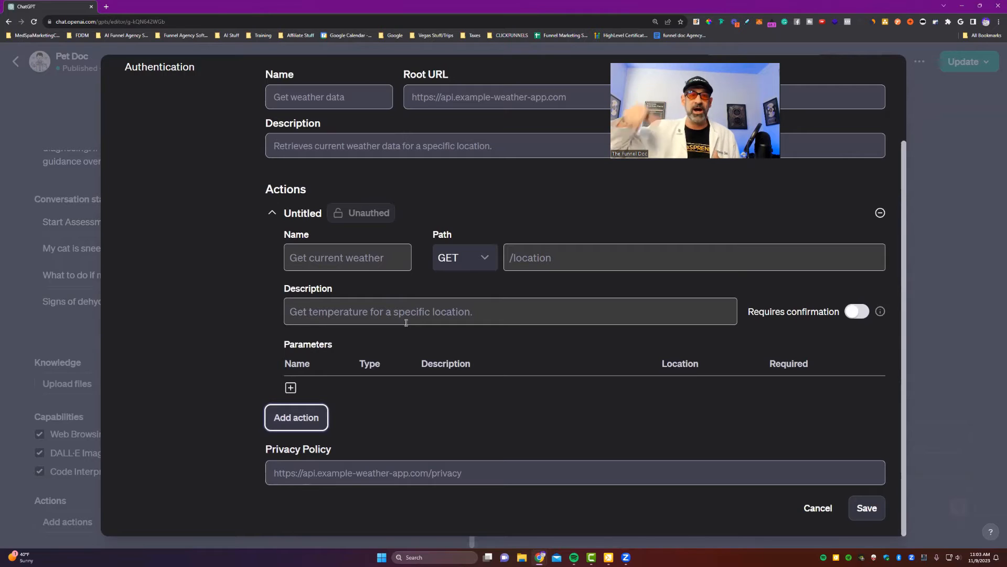
{"action": "scroll", "coordinate": [545, 275], "scroll_direction": "up", "scroll_amount": 2}
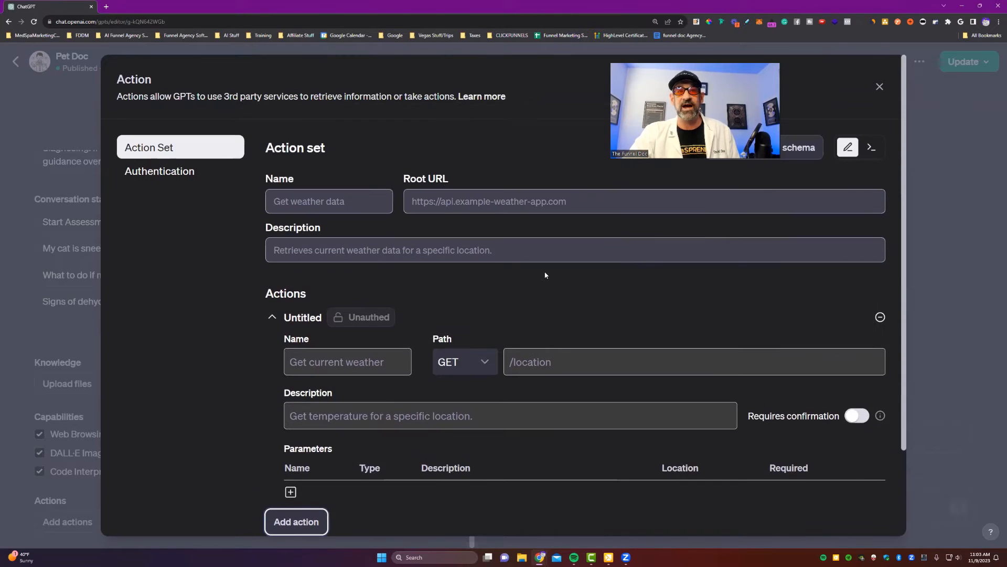
Try API Key and OAuth as the action's authentication, return to the action set and close it without saving
{"action": "left_click", "coordinate": [159, 171]}
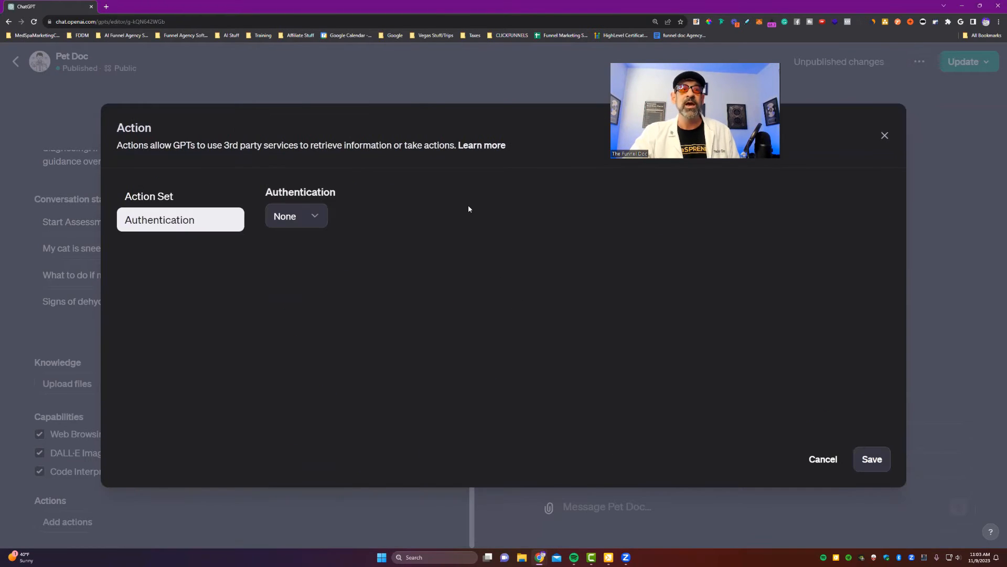
{"action": "left_click", "coordinate": [288, 215]}
{"action": "left_click", "coordinate": [290, 246]}
{"action": "left_click", "coordinate": [293, 216]}
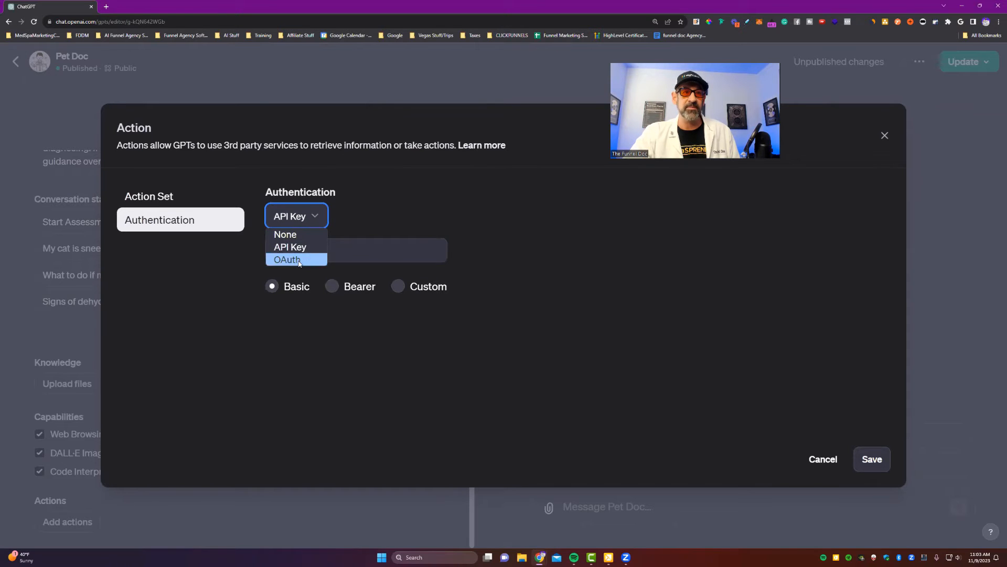
{"action": "left_click", "coordinate": [287, 259]}
{"action": "left_click", "coordinate": [264, 167]}
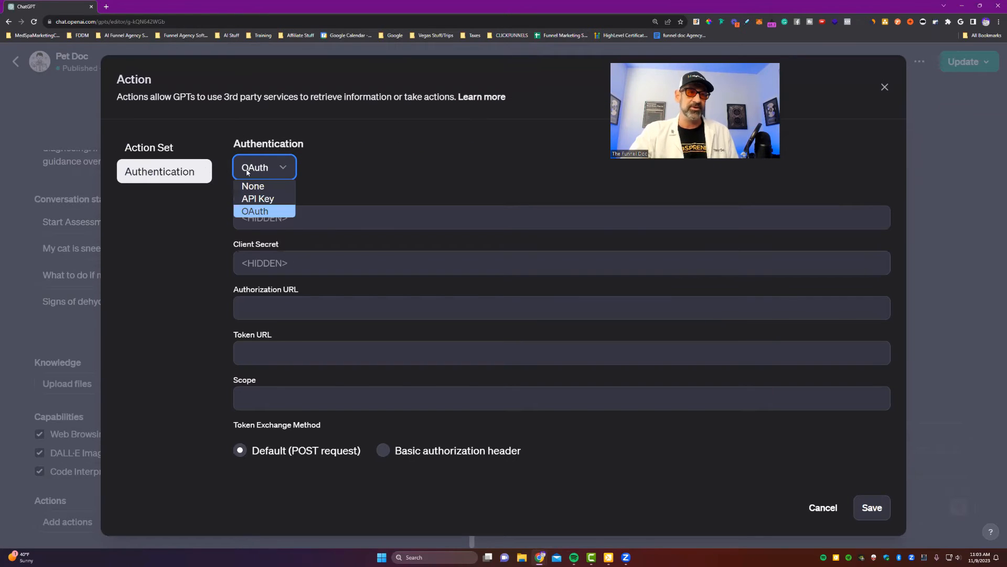
{"action": "left_click", "coordinate": [147, 151]}
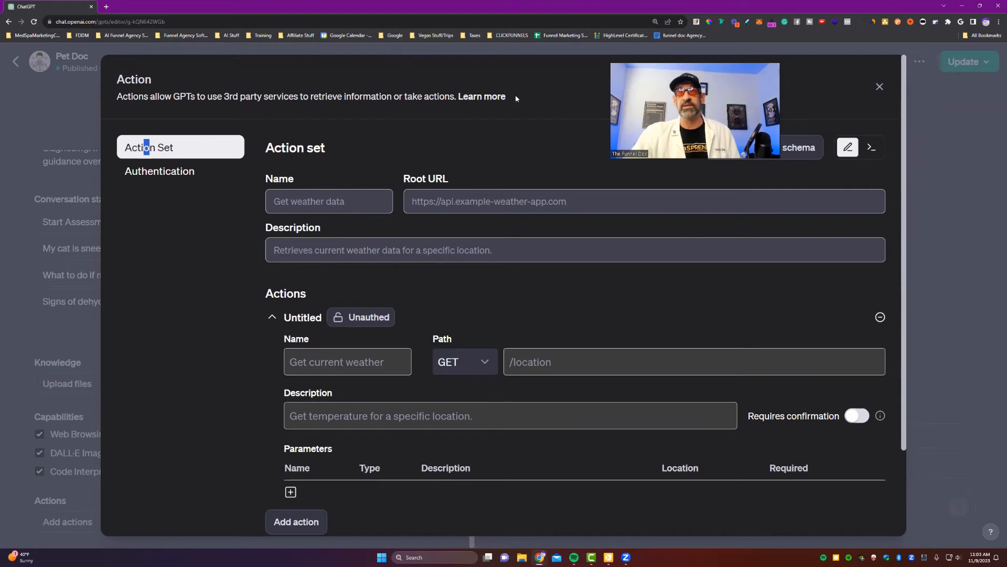
{"action": "left_click", "coordinate": [874, 89]}
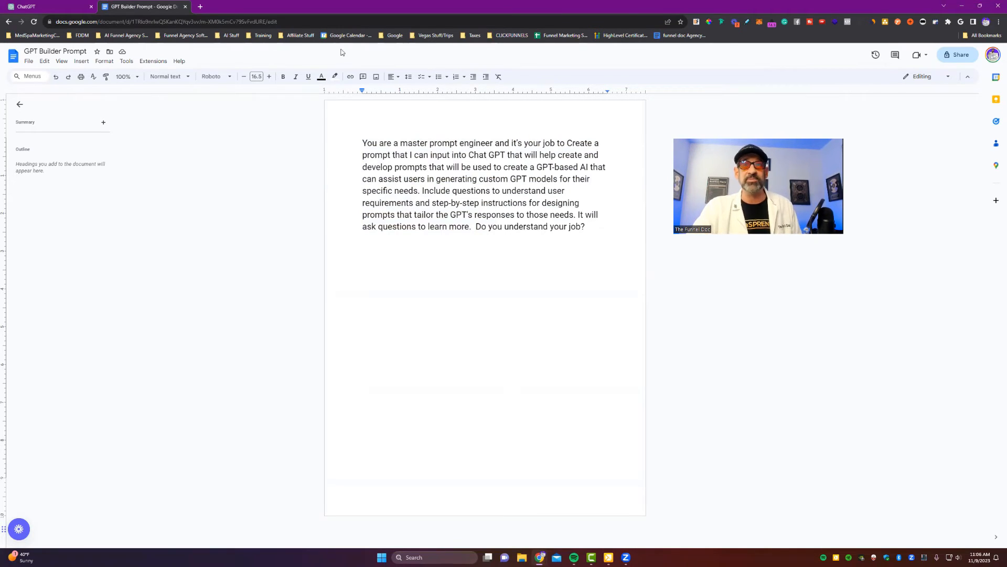
Switch back to the Pet Doc editor and review its publishing options and its knowledge, capabilities and actions settings
{"action": "left_click", "coordinate": [58, 7]}
{"action": "scroll", "coordinate": [325, 281], "scroll_direction": "up", "scroll_amount": 5}
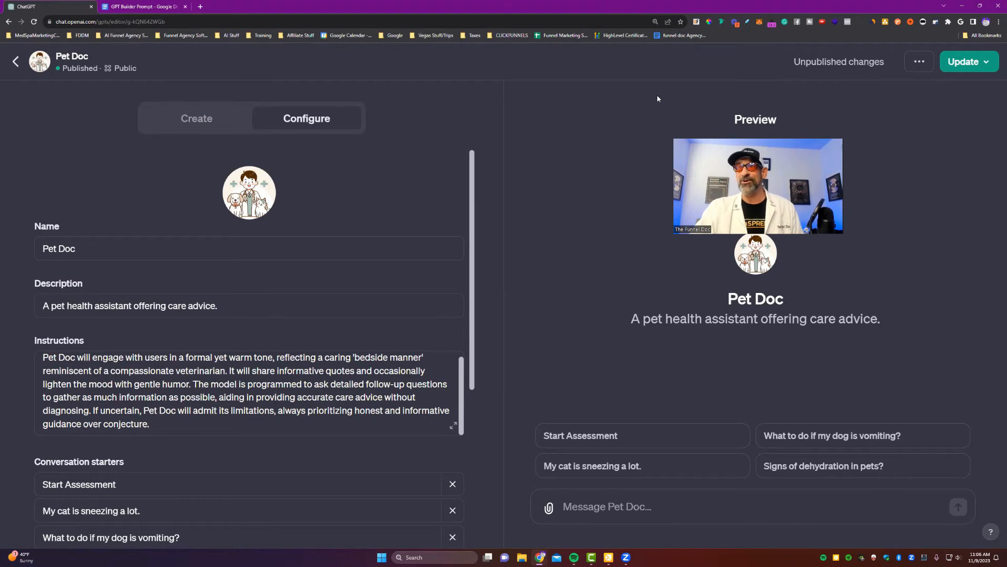
{"action": "left_click", "coordinate": [964, 60]}
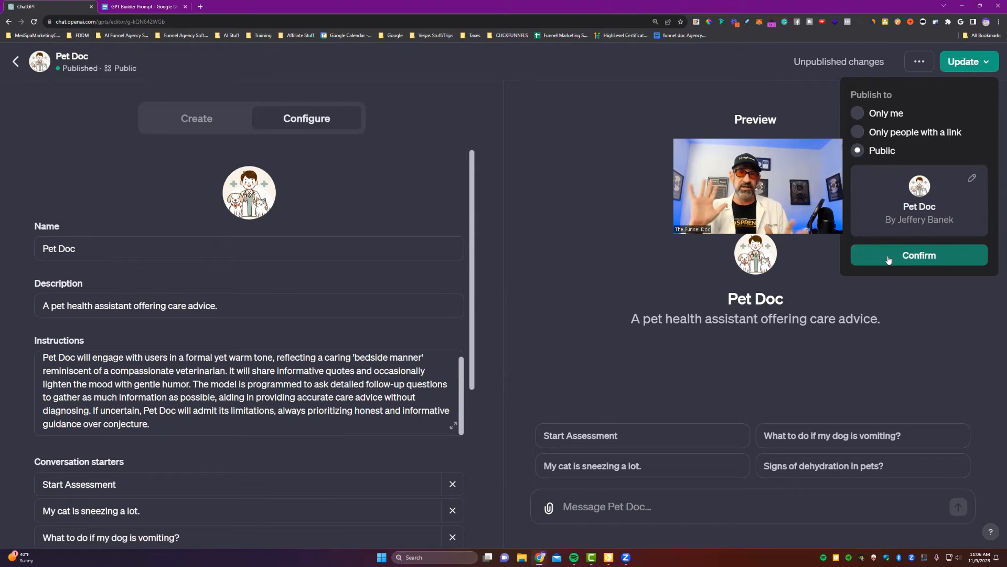
{"action": "left_click", "coordinate": [325, 104]}
{"action": "scroll", "coordinate": [200, 331], "scroll_direction": "down", "scroll_amount": 5}
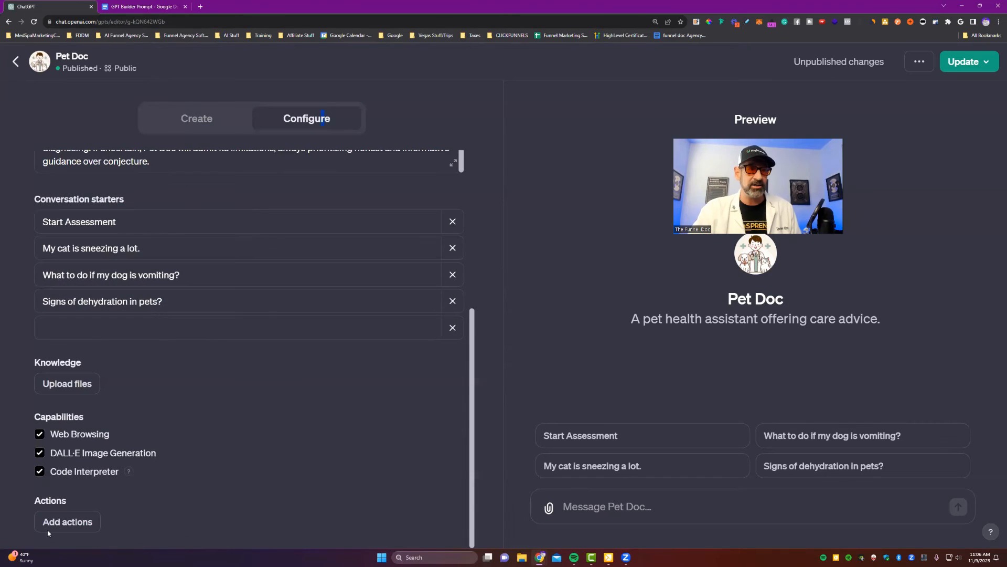